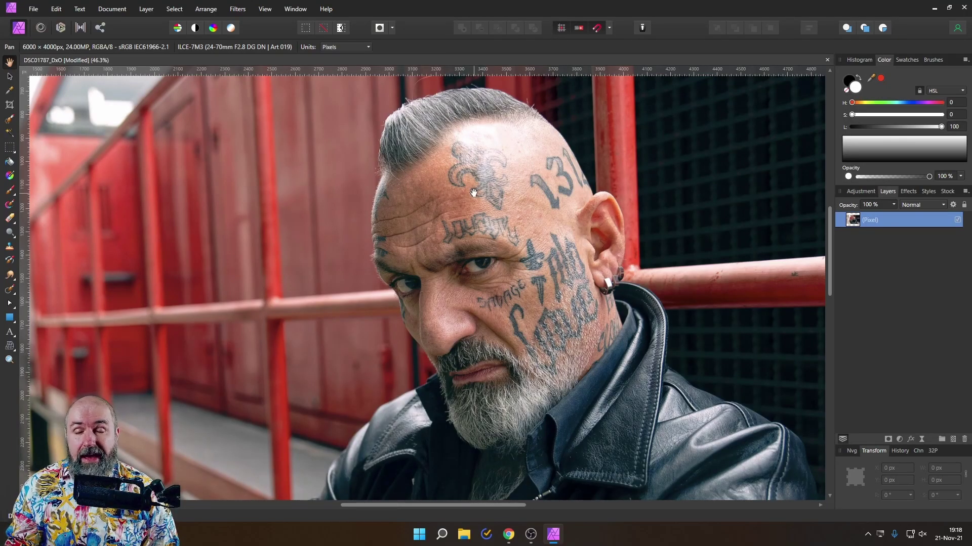
Step: Open the original raw file DSC01787.ARW from the recent files list
left_click(32, 10)
mouse_move(190, 130)
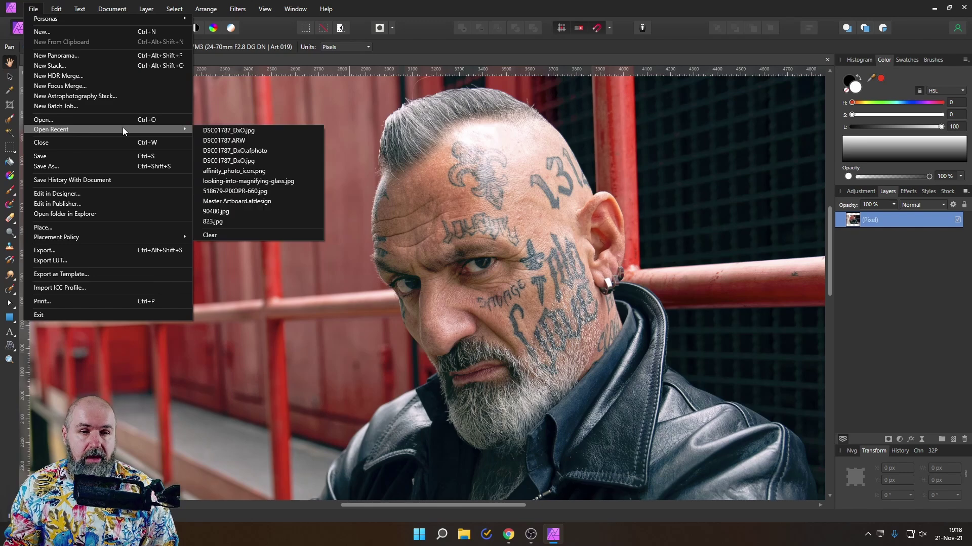
left_click(247, 140)
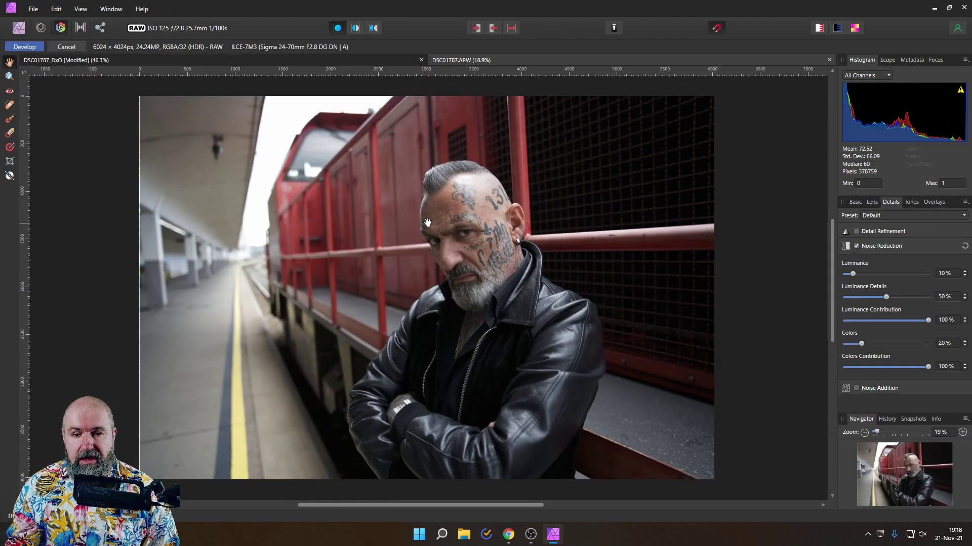
Step: View the tattooed cheek at 100% zoom, then bring up Chrome's Lensfun lens list
left_click(942, 432)
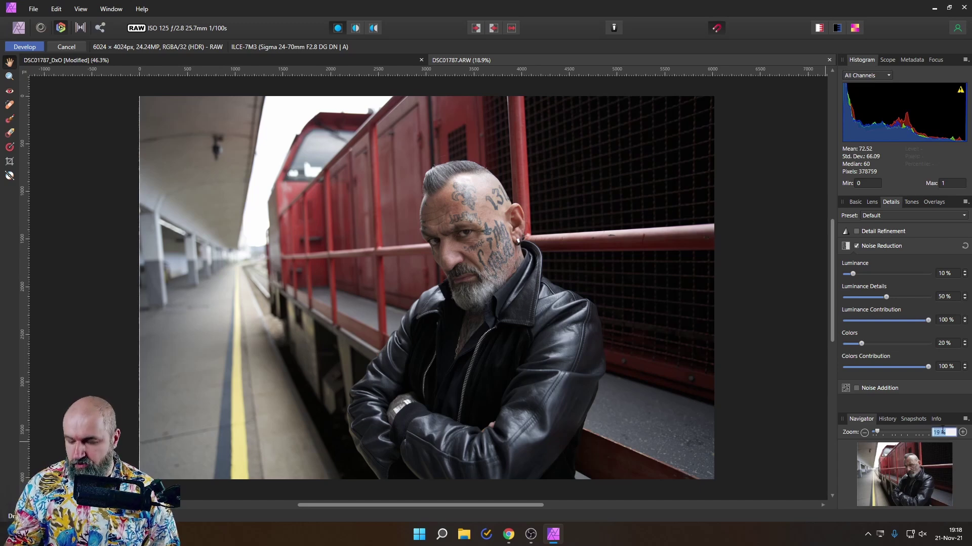
type("100")
key("Return")
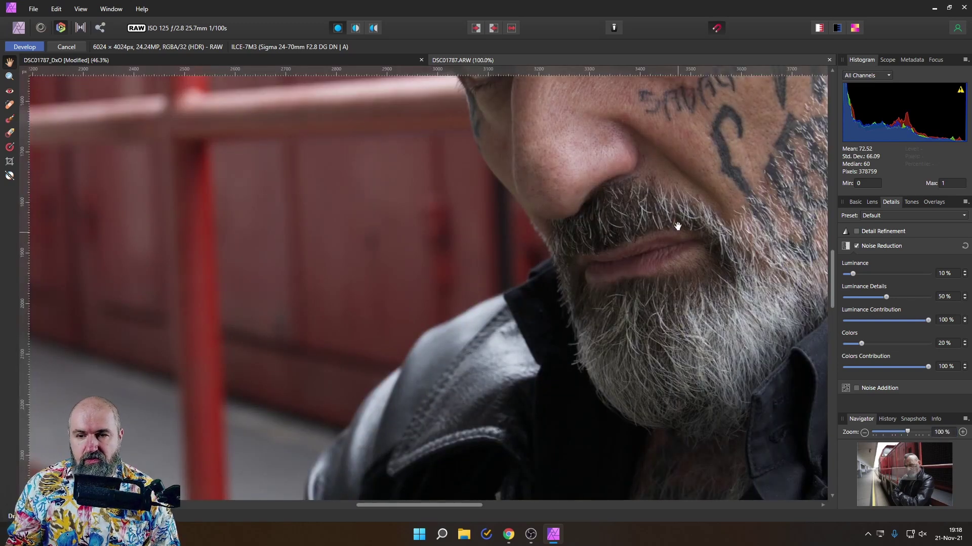
left_click_drag(678, 223, 429, 255)
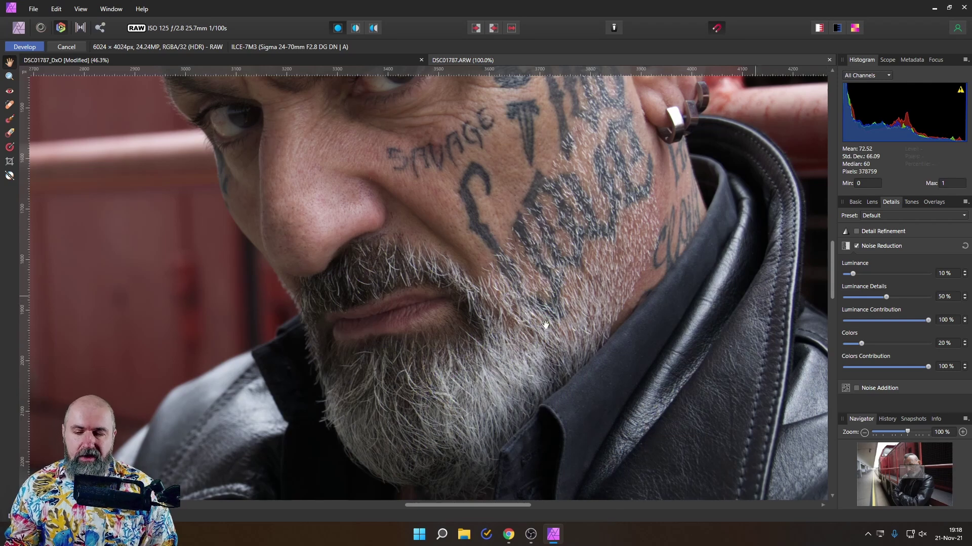
left_click(508, 537)
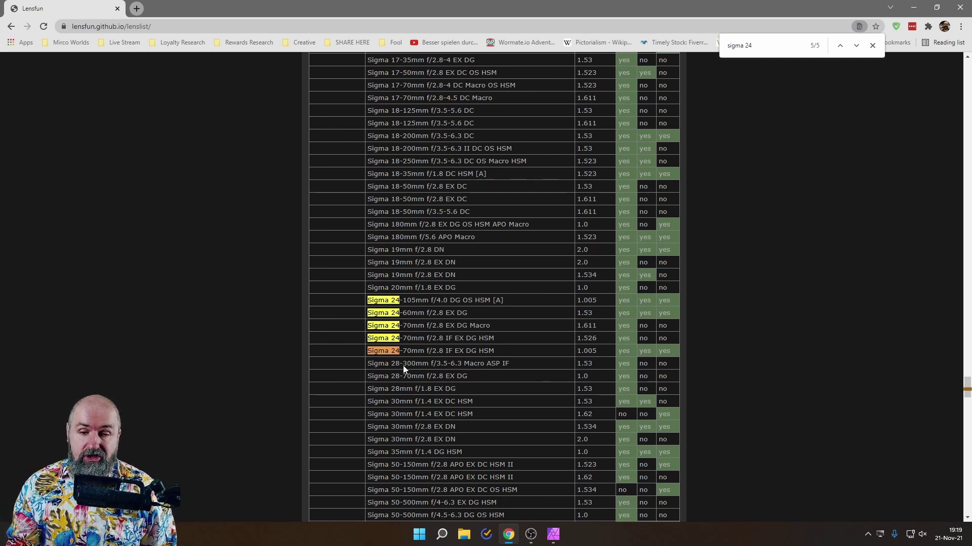
left_click(552, 536)
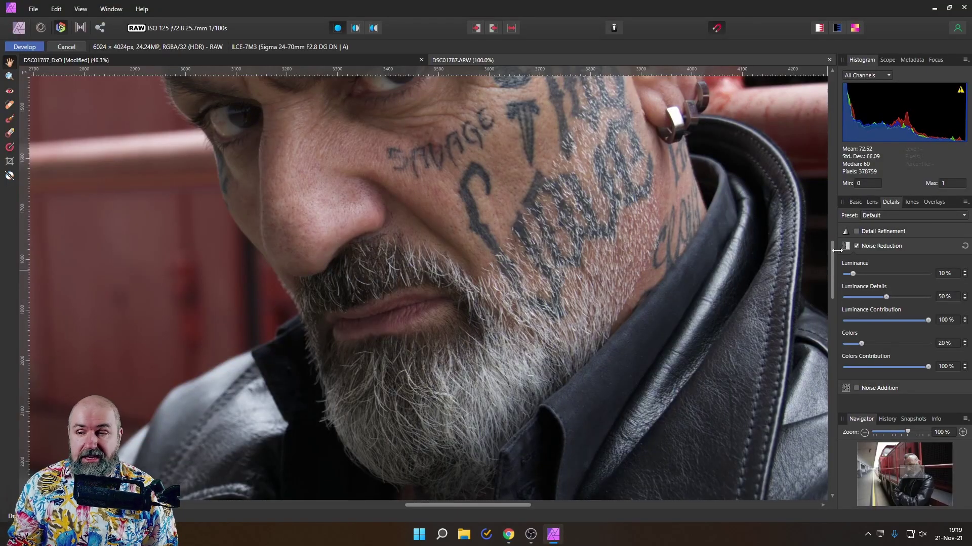
Step: Enable Detail Refinement with Radius 52% and Amount 61% on the Details tab
left_click(856, 231)
left_click(884, 229)
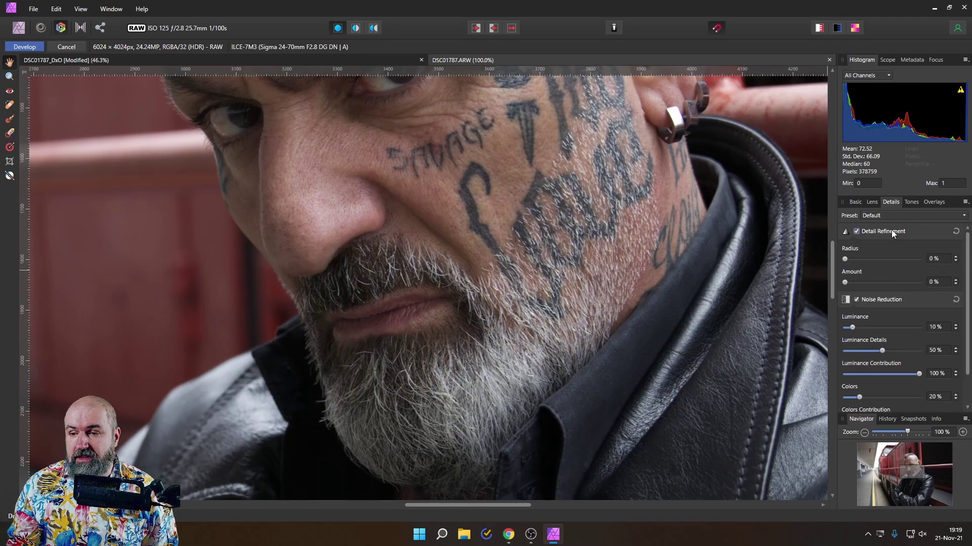
left_click(887, 259)
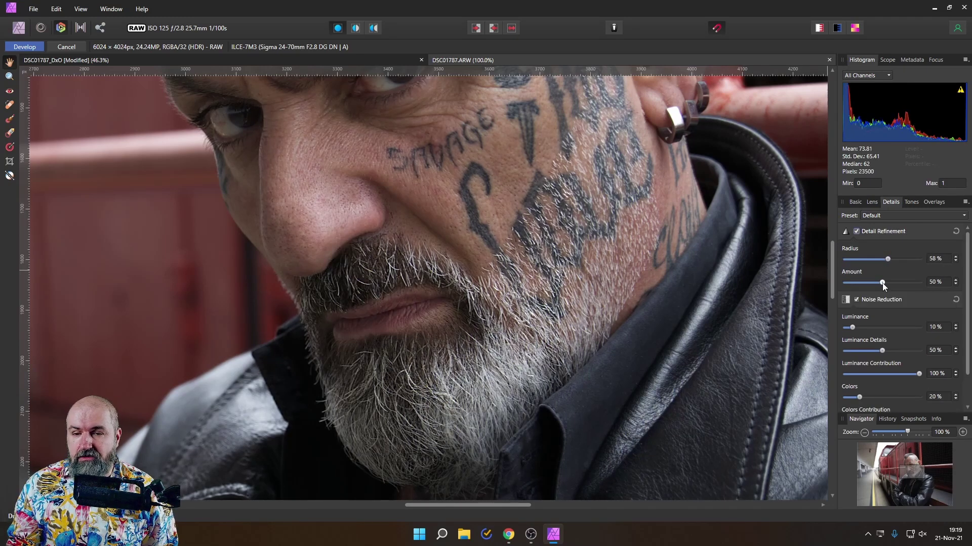
left_click_drag(883, 282, 895, 283)
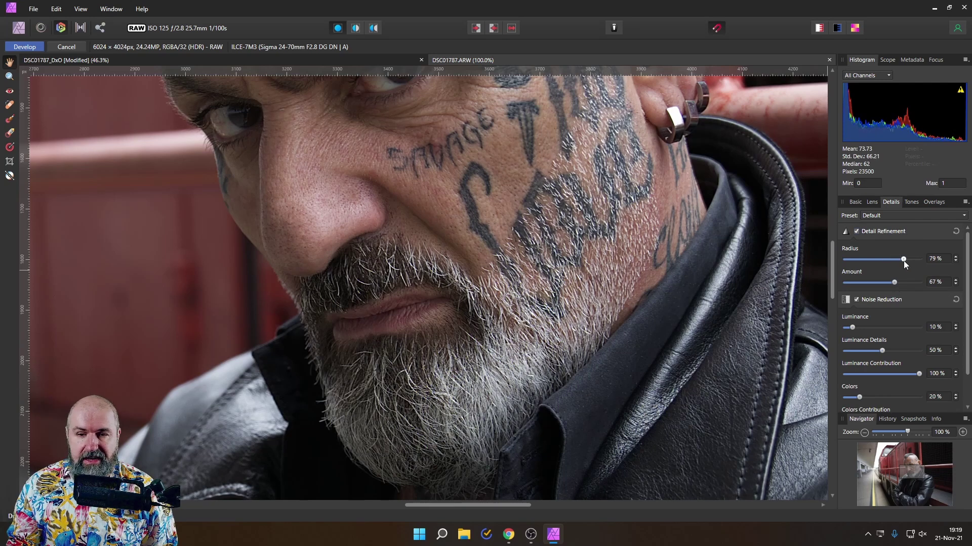
left_click(889, 259)
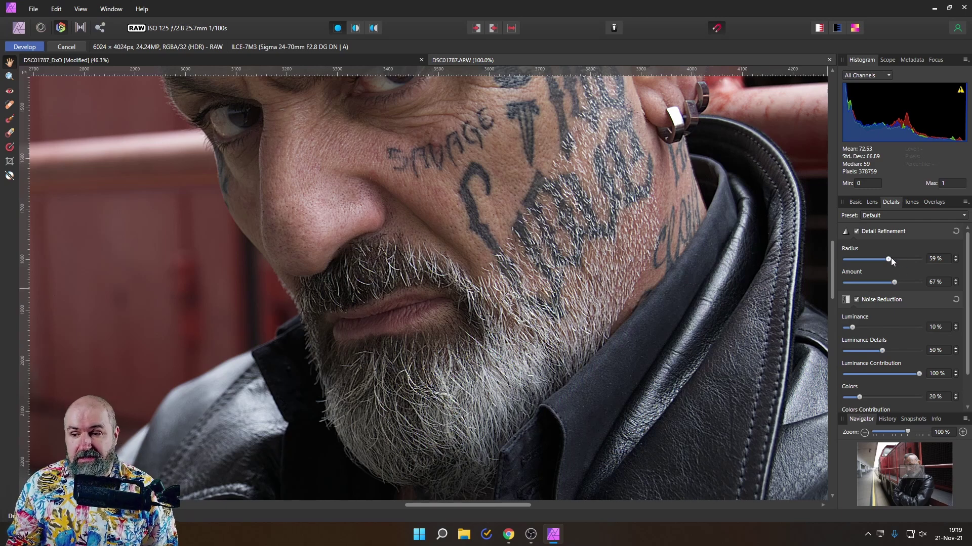
left_click_drag(891, 258, 887, 261)
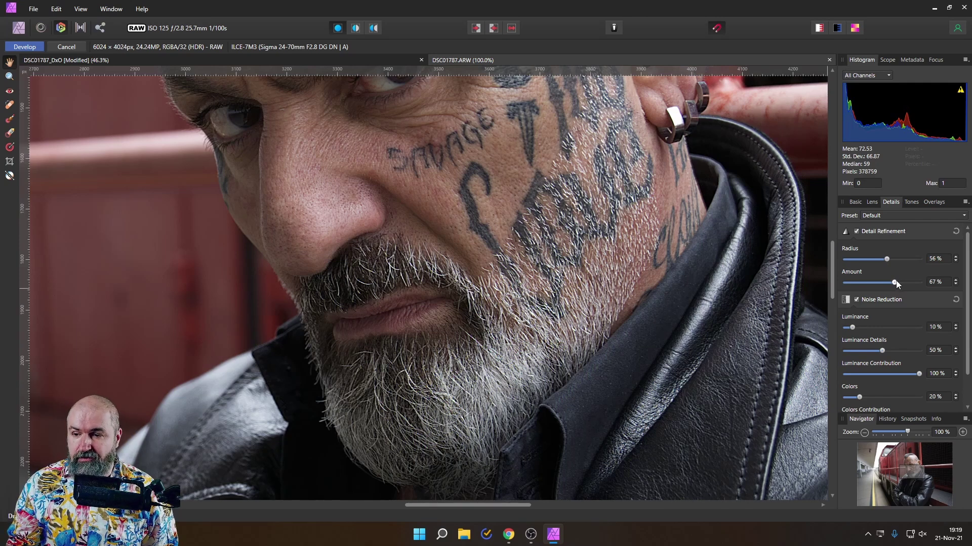
left_click_drag(896, 282, 883, 260)
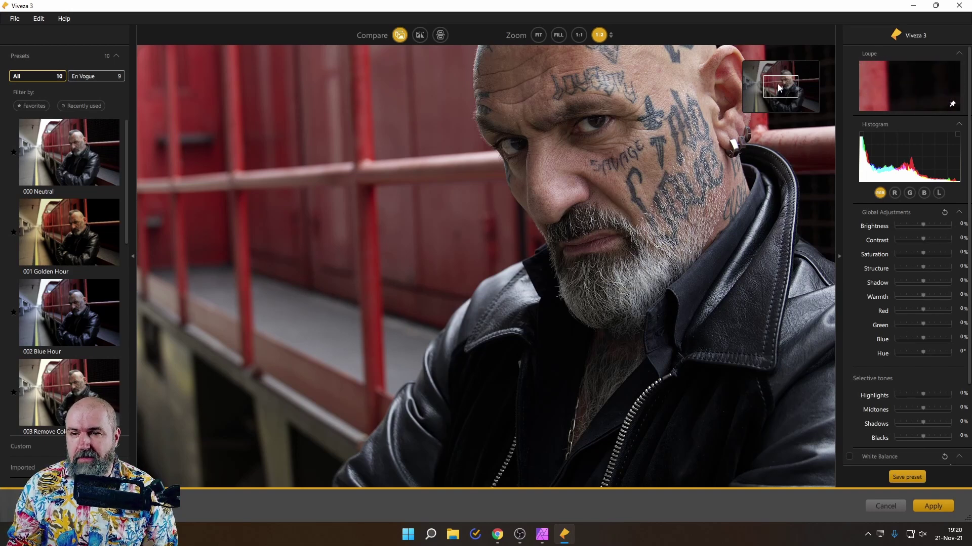
Step: Set the selective tones to Shadows 19%, Highlights -92% and Midtones -42%
left_click_drag(782, 86, 786, 82)
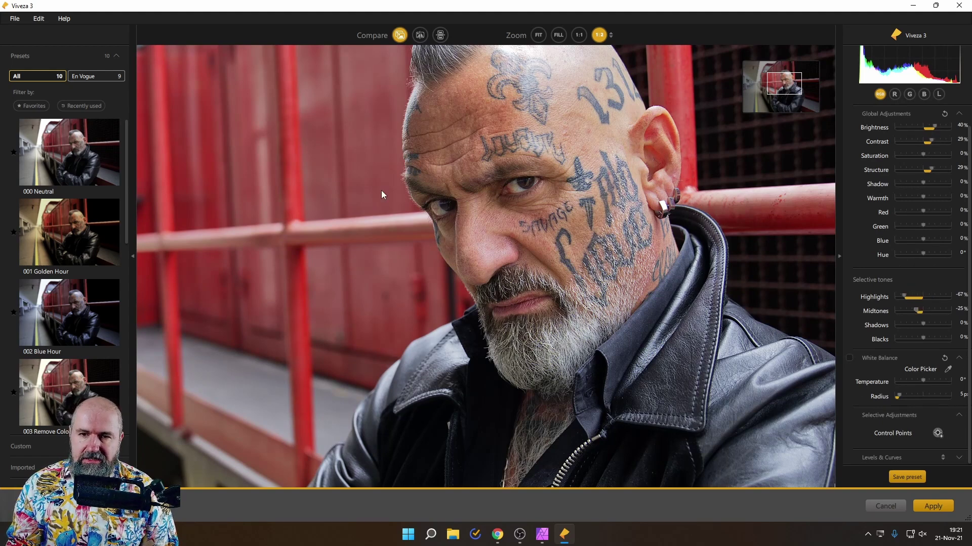
left_click_drag(921, 323, 927, 326)
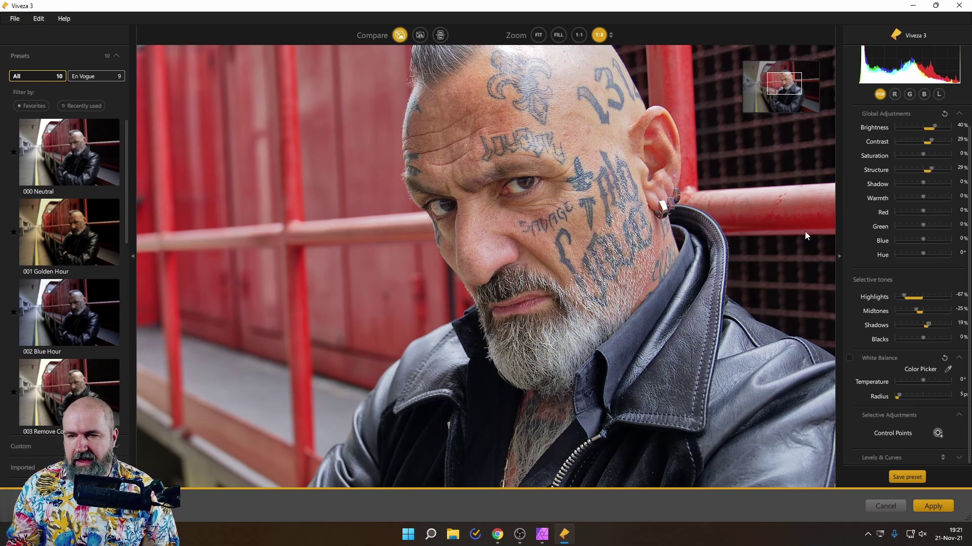
left_click_drag(798, 84, 796, 75)
left_click_drag(907, 298, 897, 298)
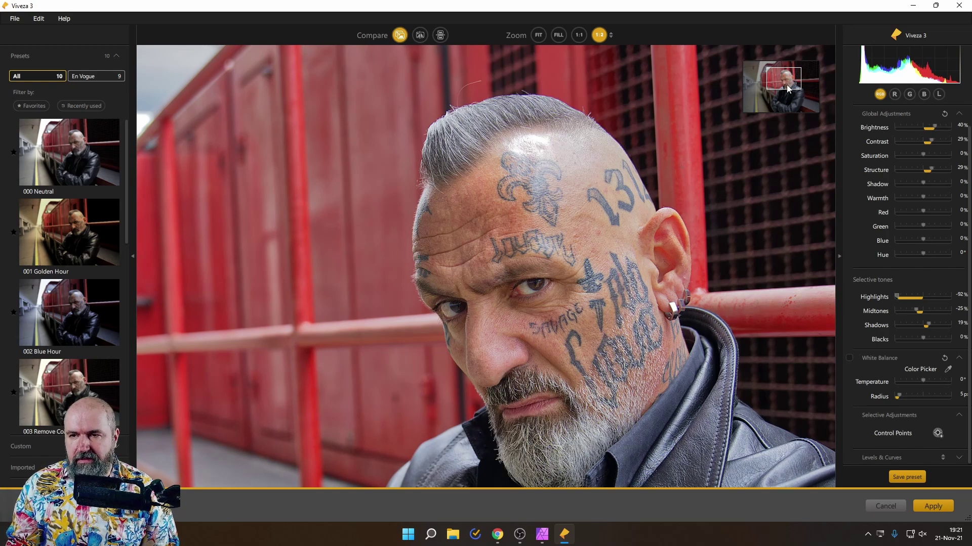
left_click_drag(786, 82, 788, 91)
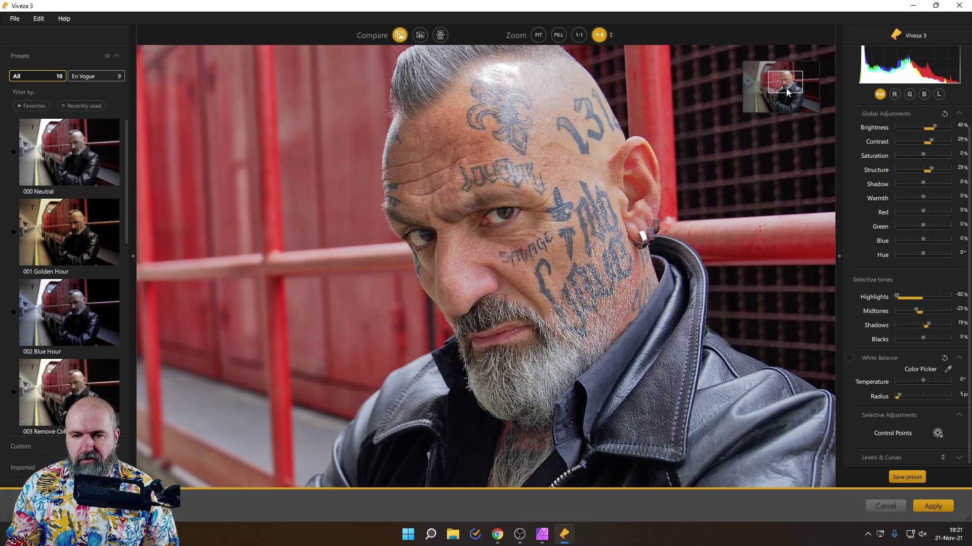
left_click_drag(916, 309, 912, 308)
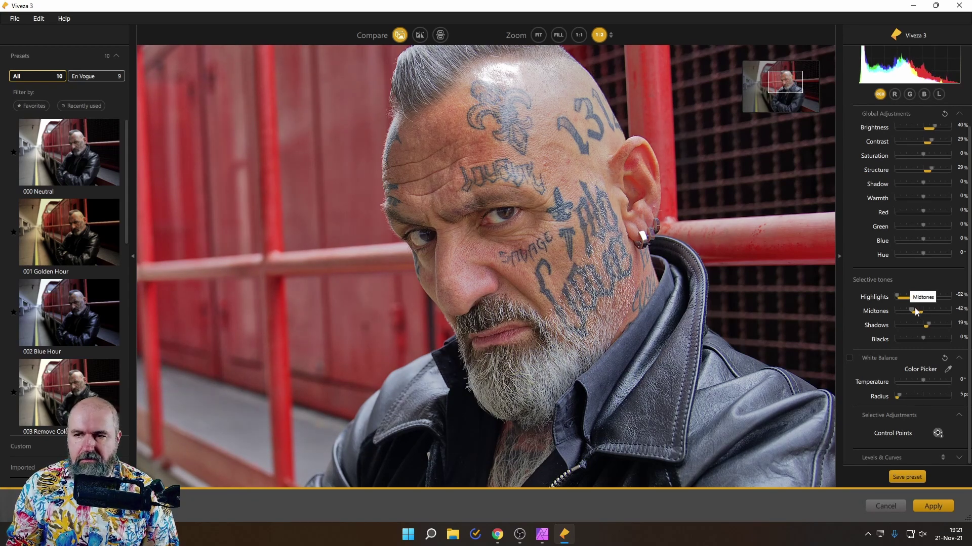
Step: Fine-tune the global Contrast to 29% and Structure to 27%
scroll(920, 226, "up", 2)
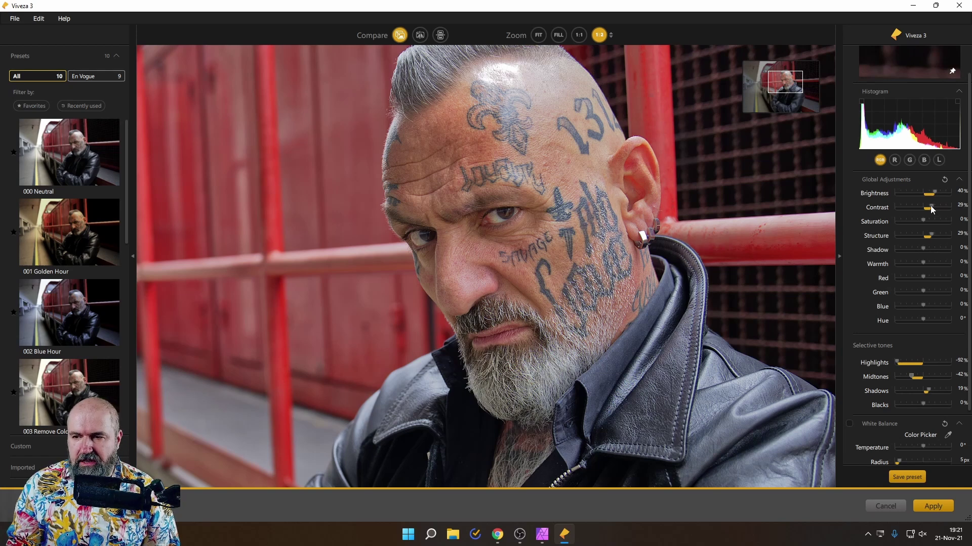
left_click_drag(930, 205, 930, 206)
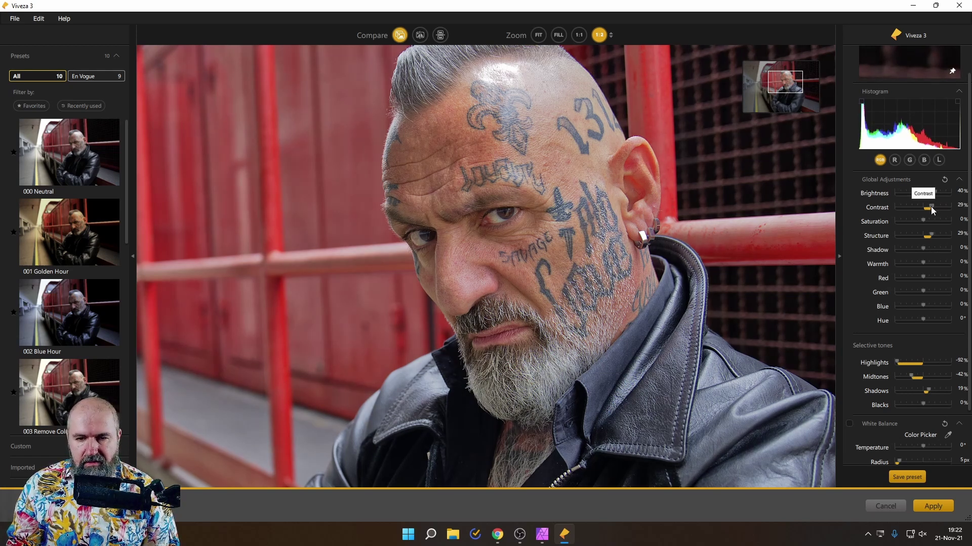
left_click_drag(931, 235, 930, 234)
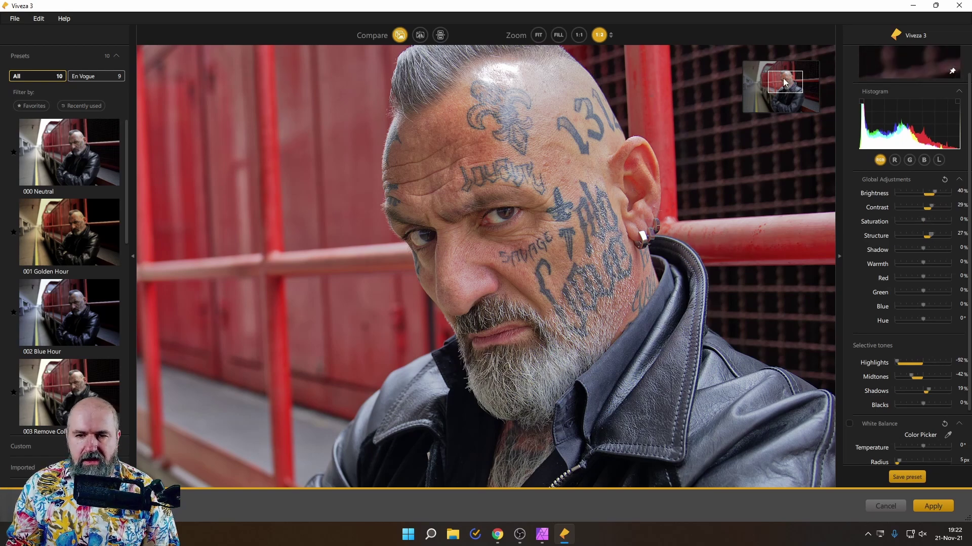
left_click_drag(786, 95, 785, 90)
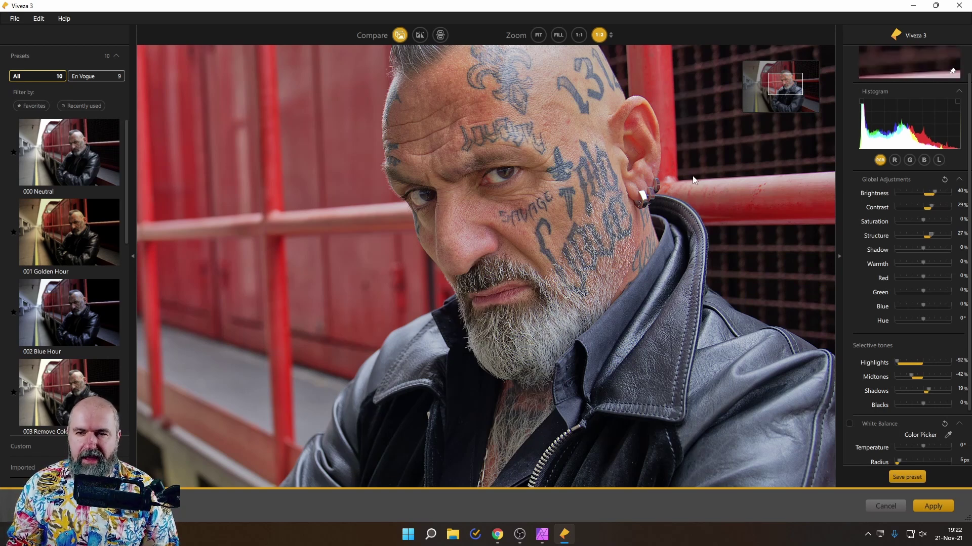
Step: Place Control Point 1 on the red train with selectivity Luminance 39%, Chrominance 54%
scroll(934, 362, "down", 2)
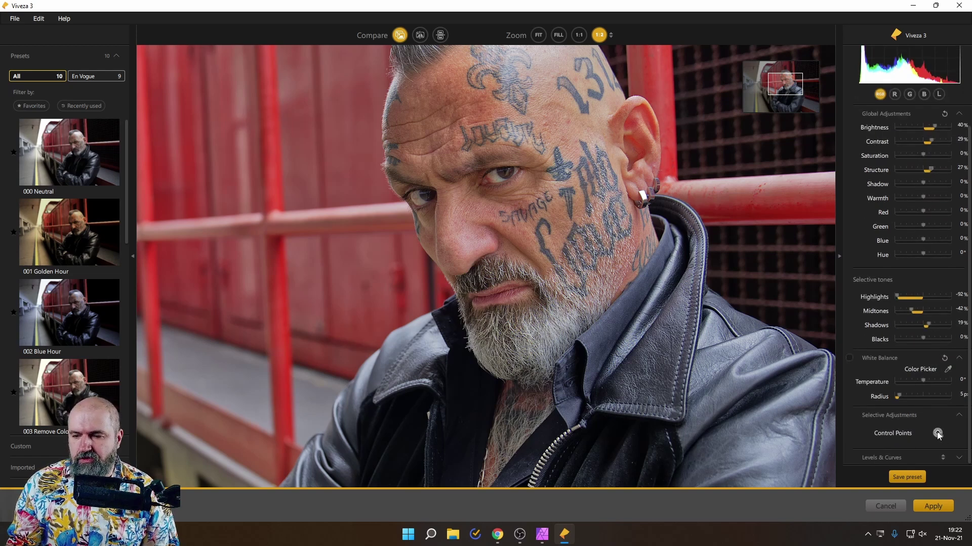
left_click(937, 433)
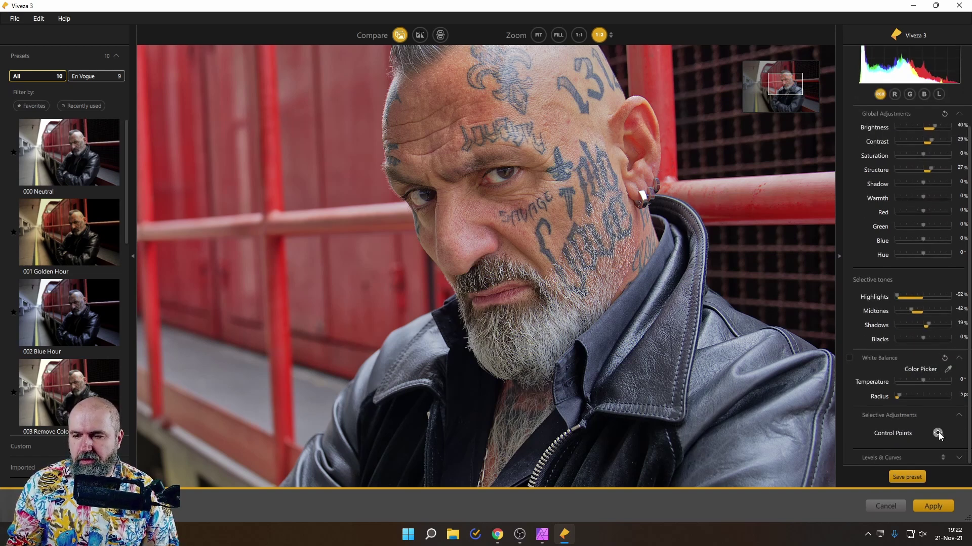
left_click(277, 154)
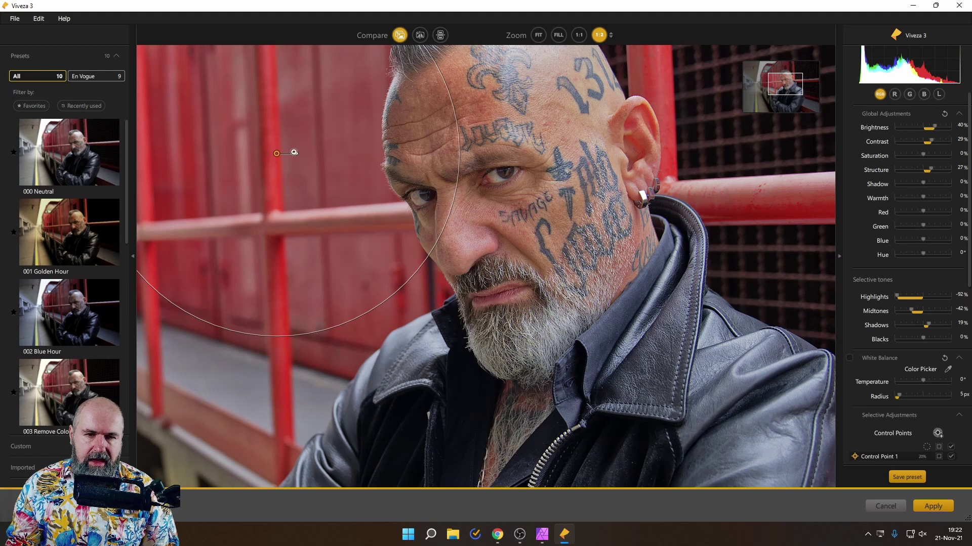
scroll(935, 358, "down", 8)
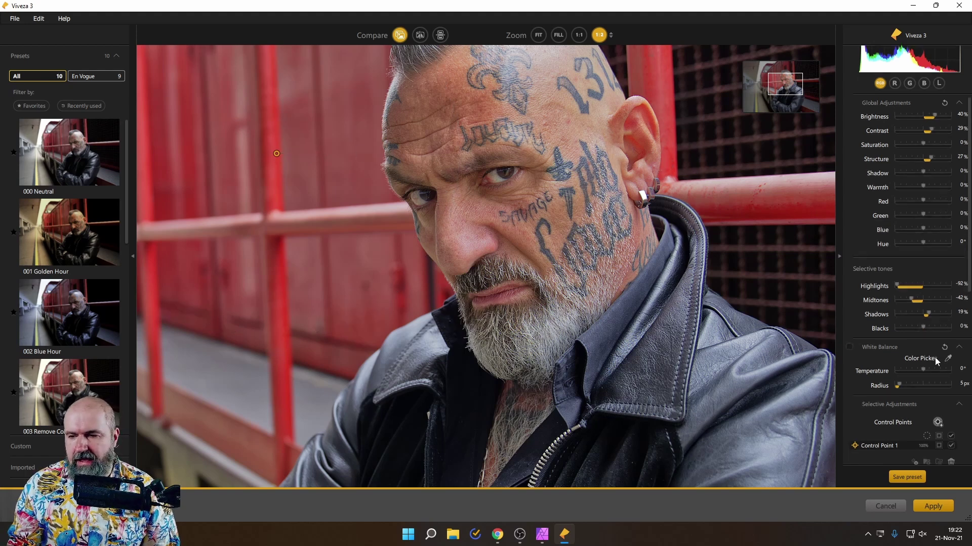
scroll(931, 152, "up", 2)
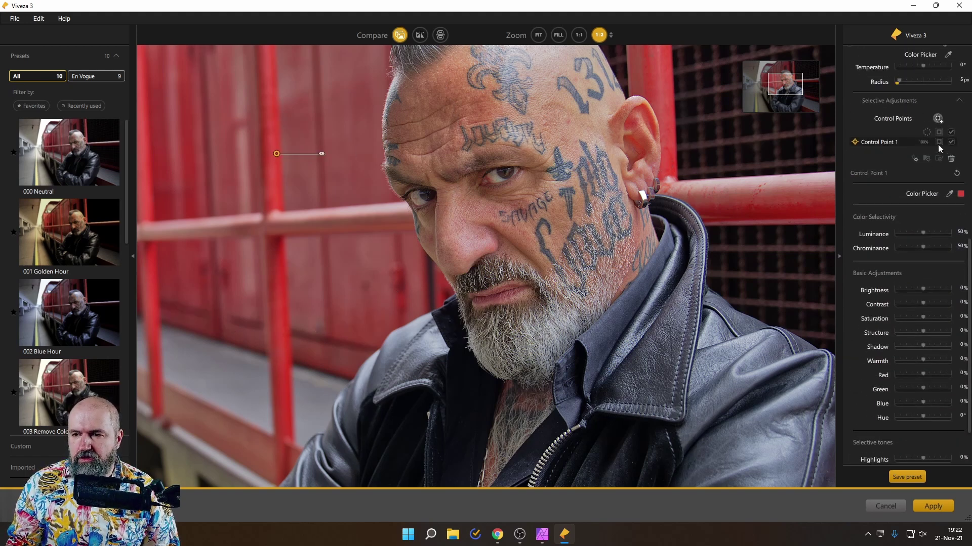
left_click(939, 142)
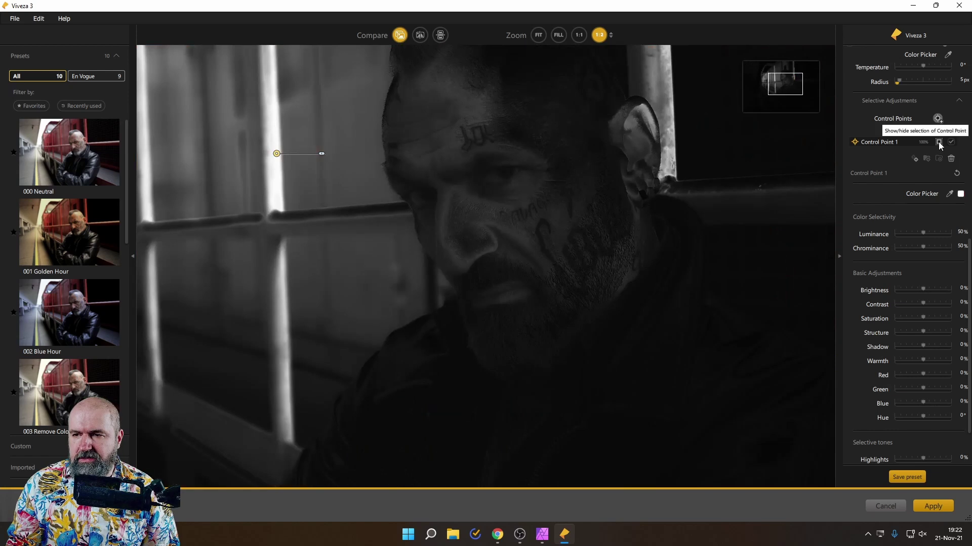
left_click(558, 36)
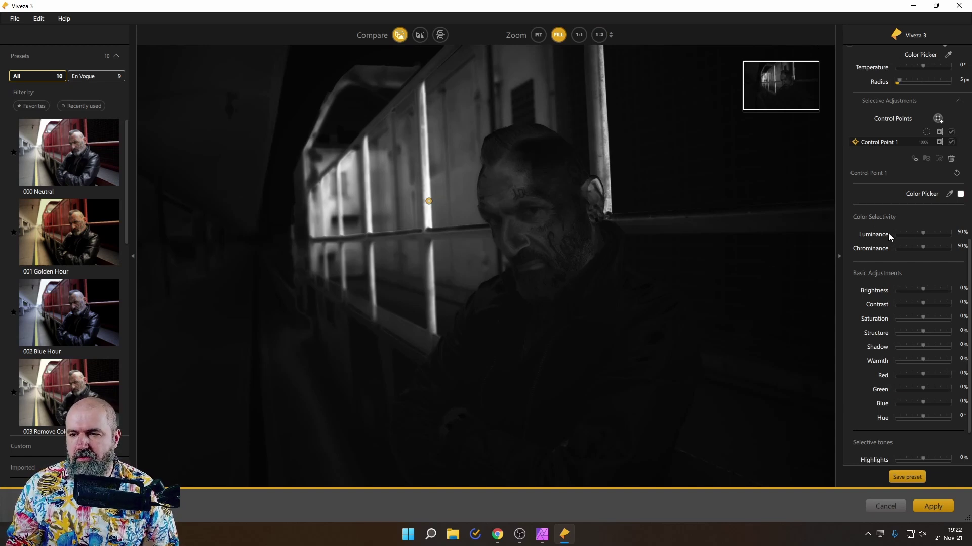
left_click(925, 247)
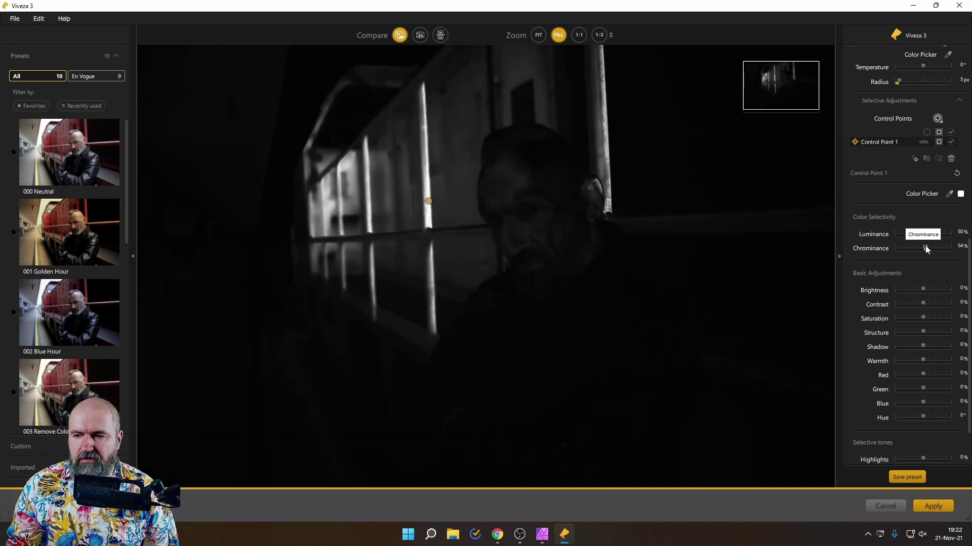
left_click_drag(924, 233, 921, 232)
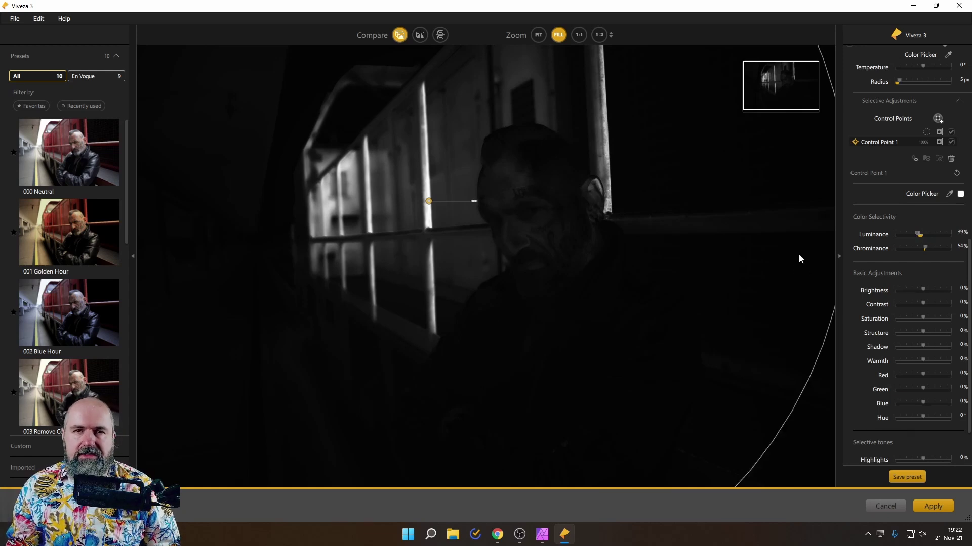
left_click(936, 141)
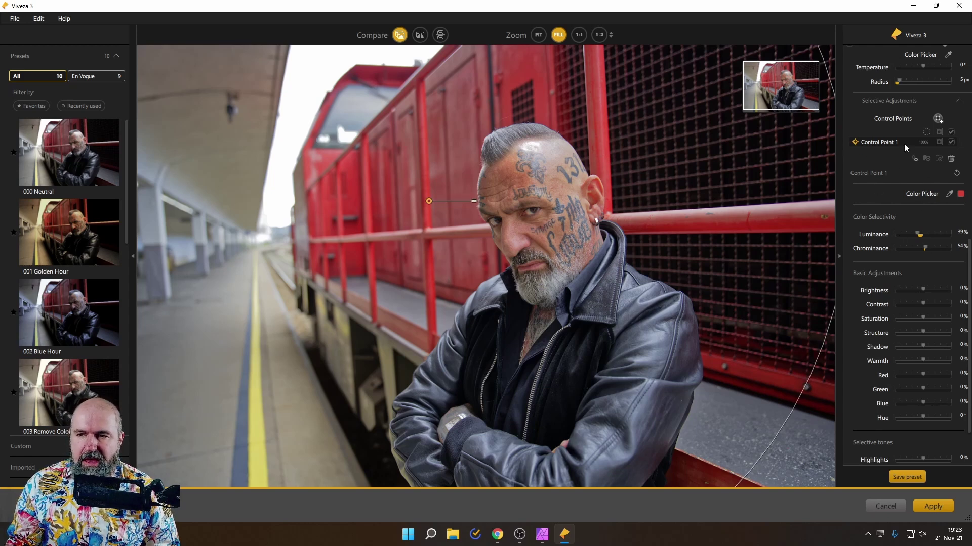
Step: Lower Control Point 1's Saturation to about -40% and view the face at 1:2
left_click_drag(917, 320, 914, 319)
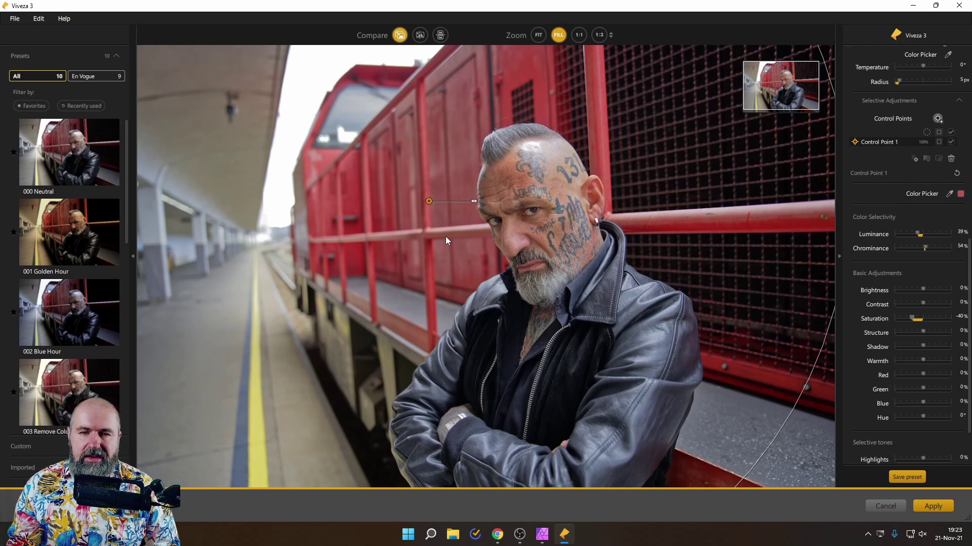
left_click(599, 35)
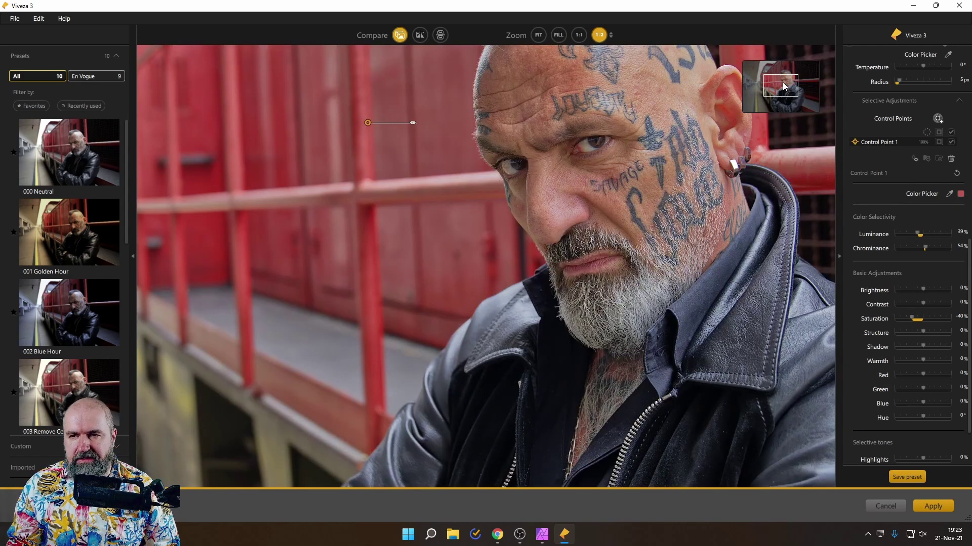
left_click_drag(785, 86, 788, 83)
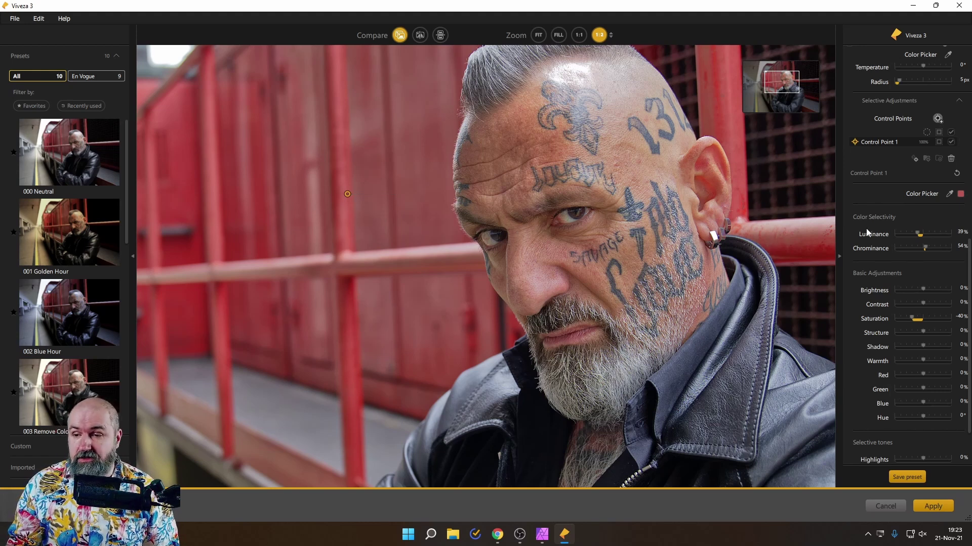
Step: Add a small control point on one eye with about 21% contrast and 19% structure
left_click(938, 118)
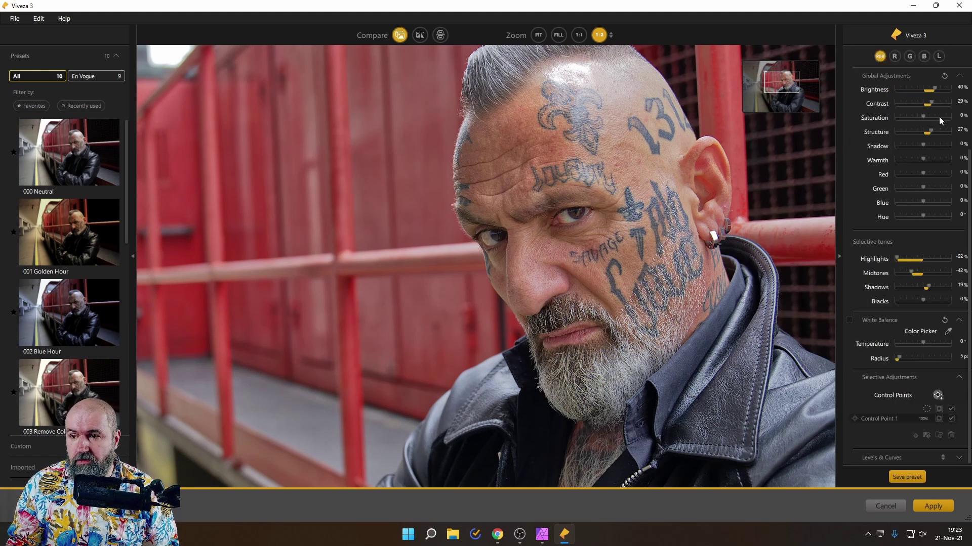
left_click(565, 219)
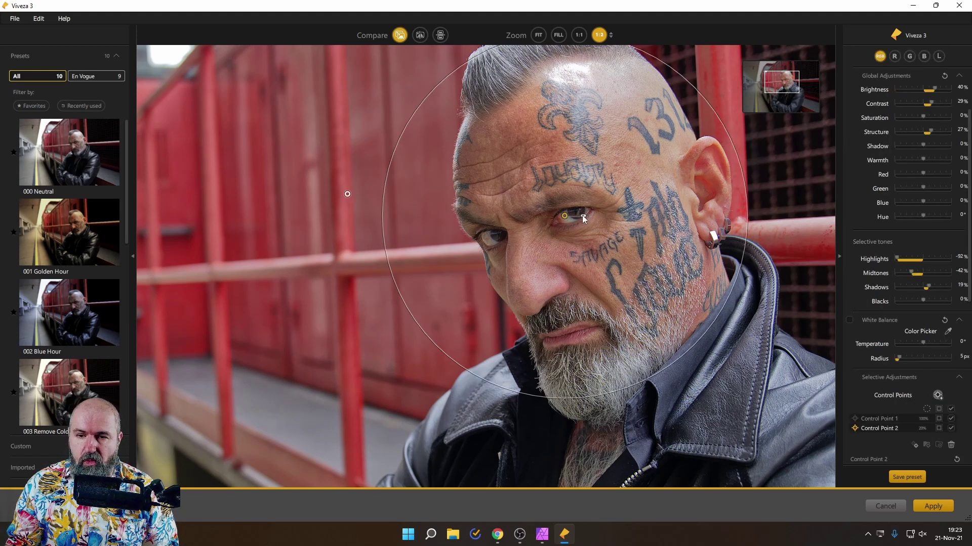
left_click_drag(577, 216, 568, 220)
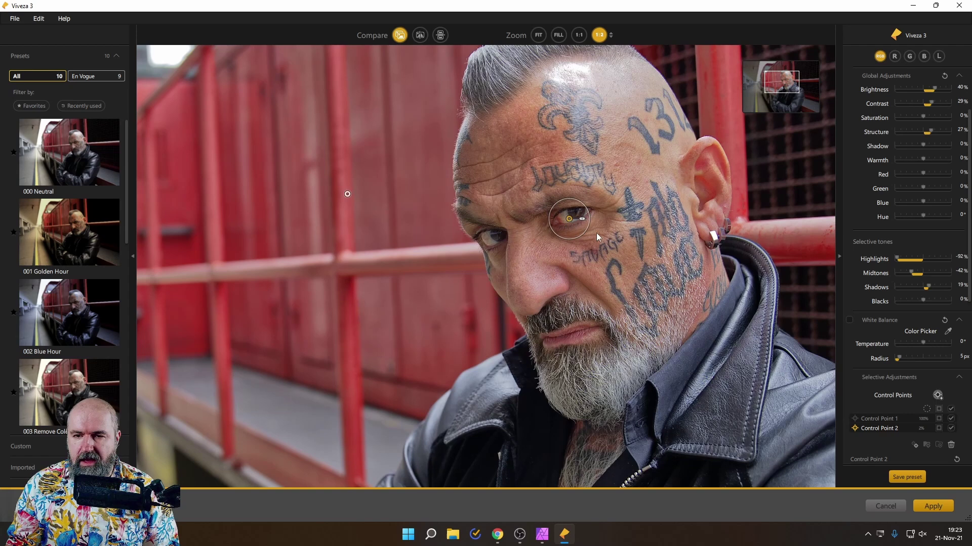
scroll(901, 318, "down", 6)
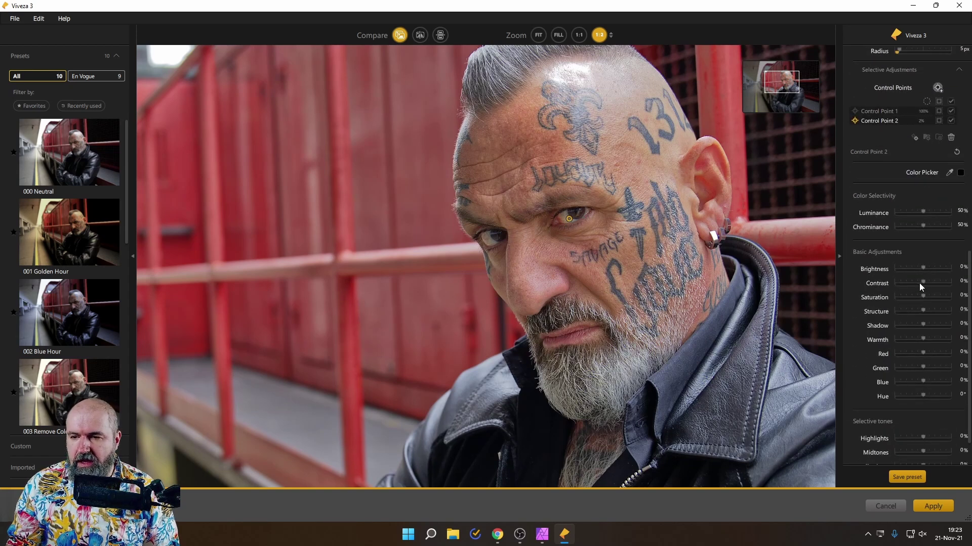
left_click(931, 283)
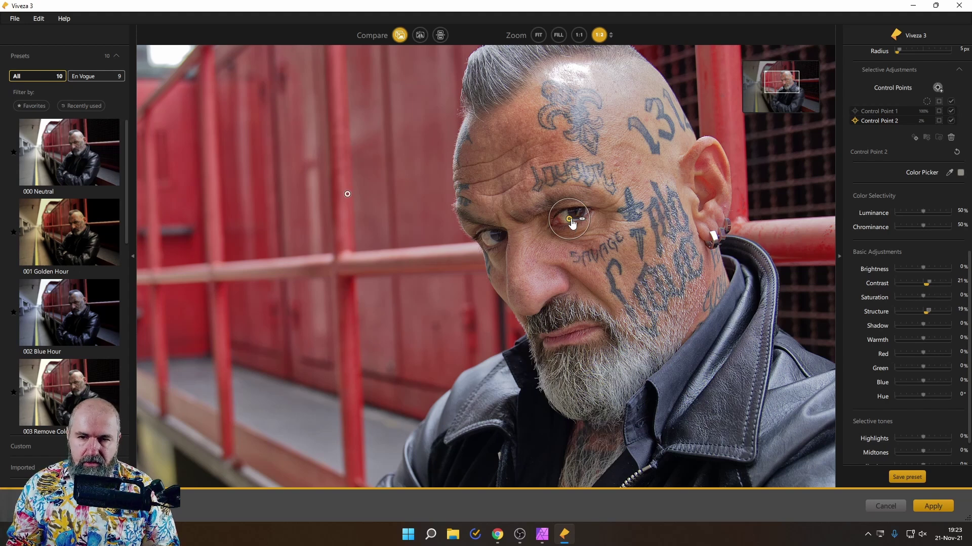
Step: Copy the eye point onto the other eye and compare the result with the original
left_click_drag(572, 226, 489, 246)
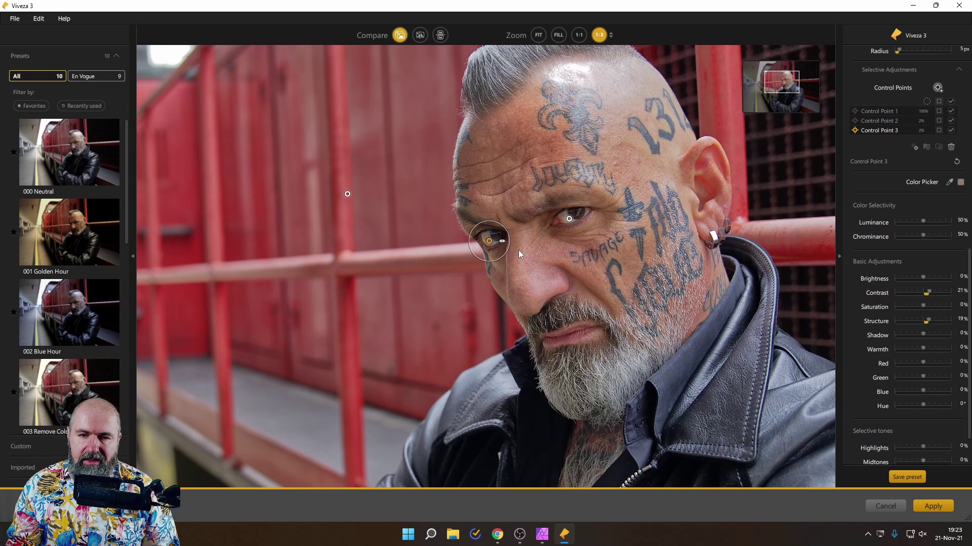
left_click_drag(490, 242, 492, 244)
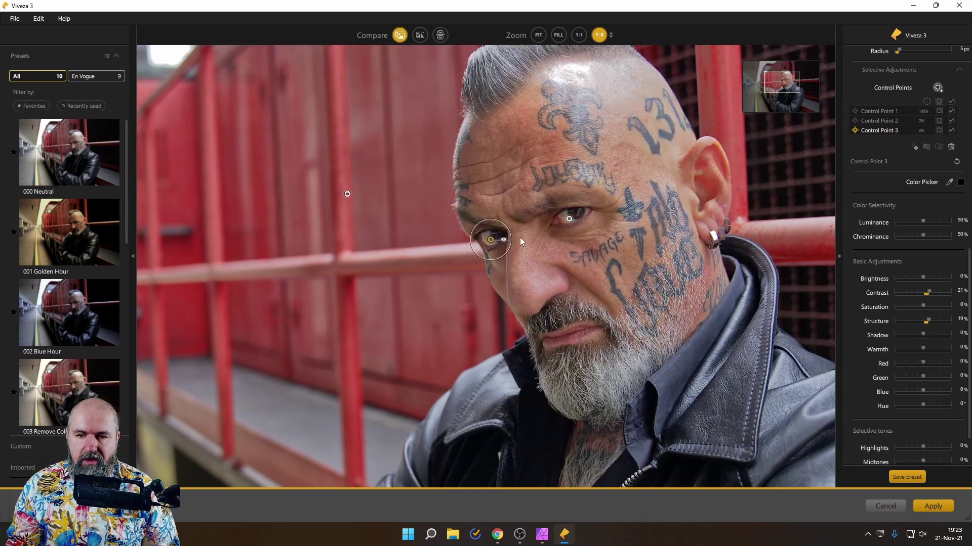
left_click(589, 177)
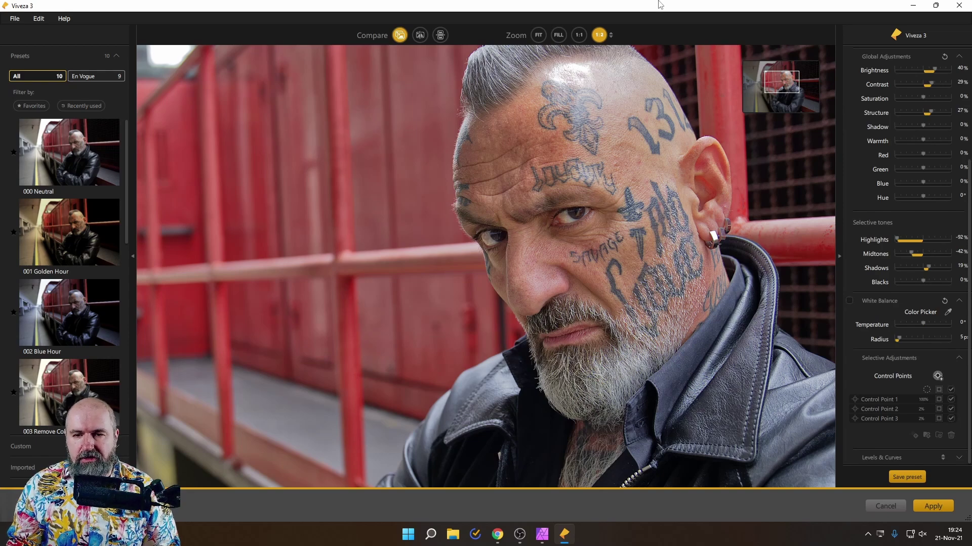
left_click(394, 37)
left_click(394, 38)
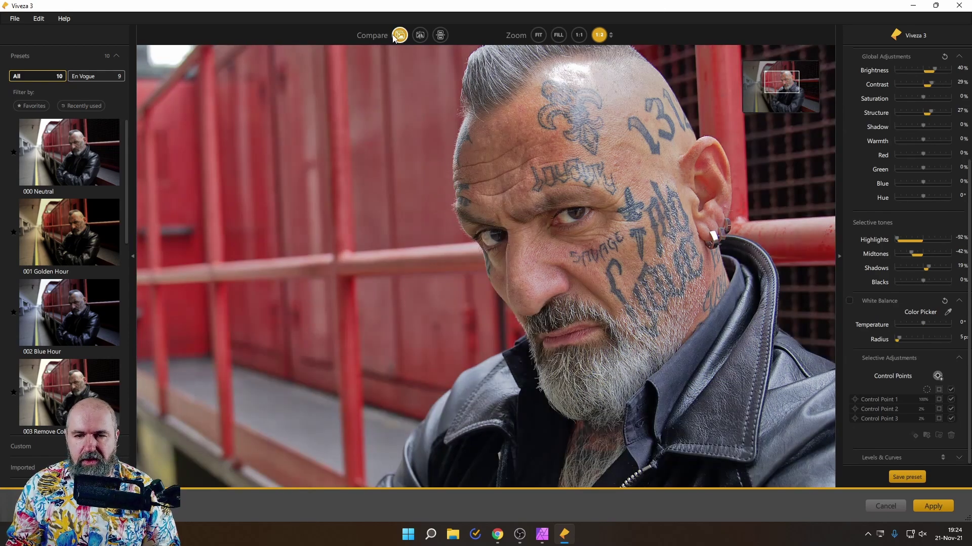
left_click(394, 38)
left_click(394, 38)
left_click(394, 38)
left_click(394, 37)
left_click(394, 38)
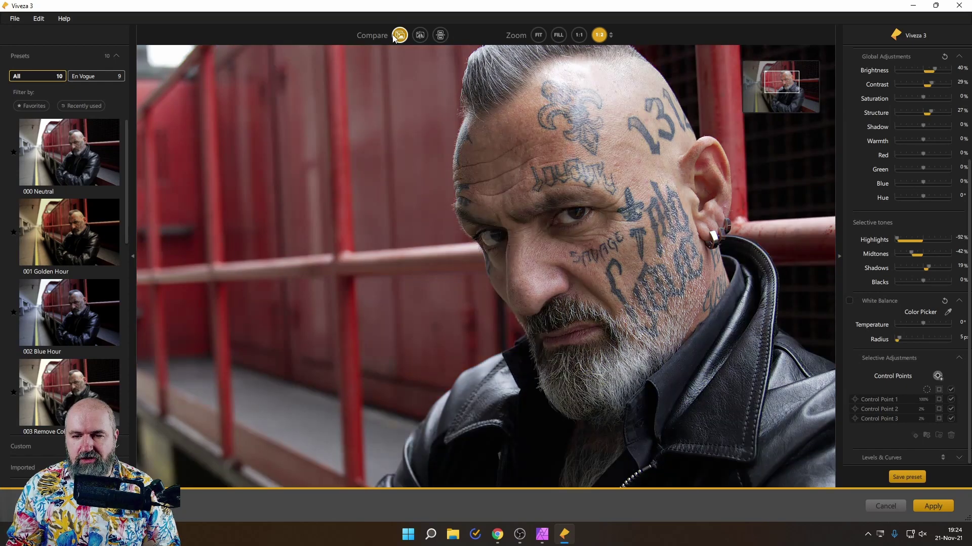
left_click(394, 37)
left_click(394, 37)
left_click(394, 38)
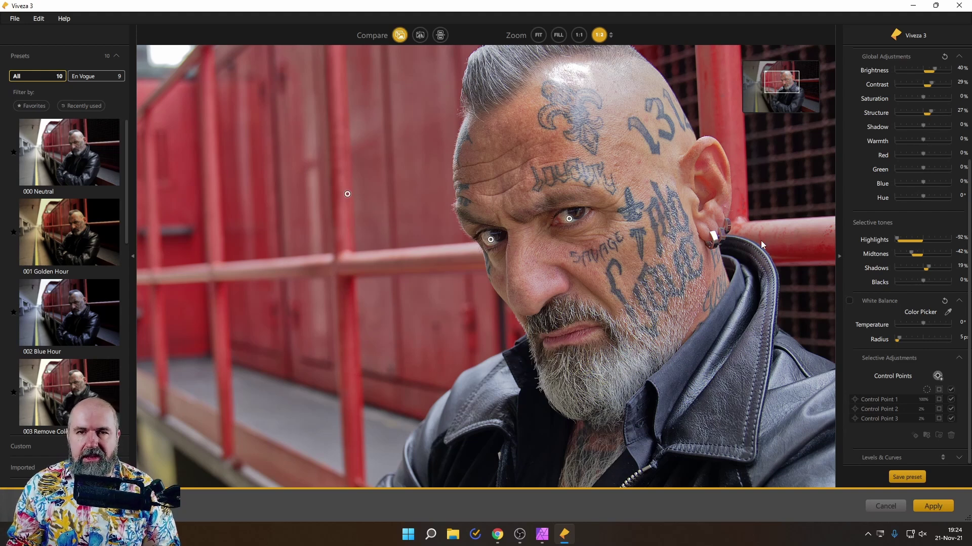
left_click(939, 375)
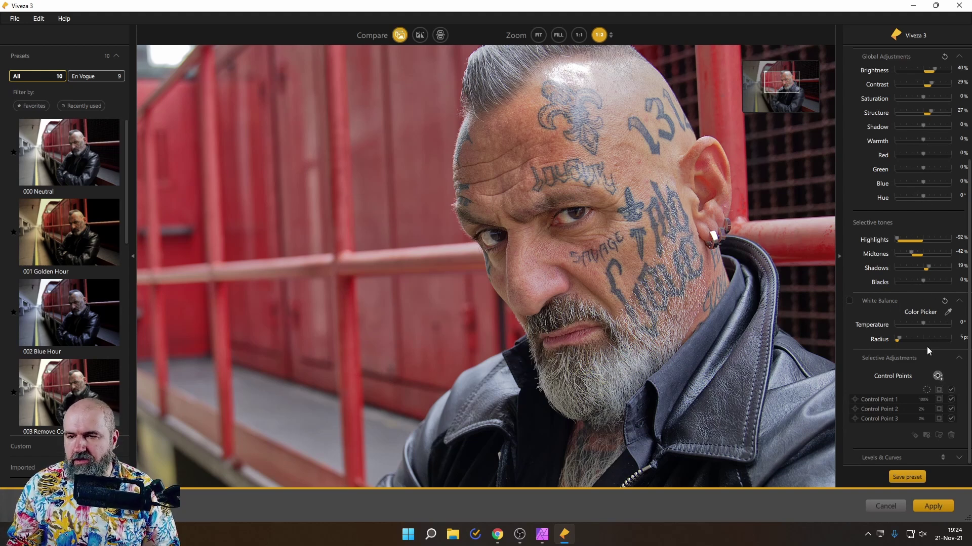
Step: Place a small point on the ear with Brightness -13%, Contrast 25%, Saturation -17%
left_click(708, 186)
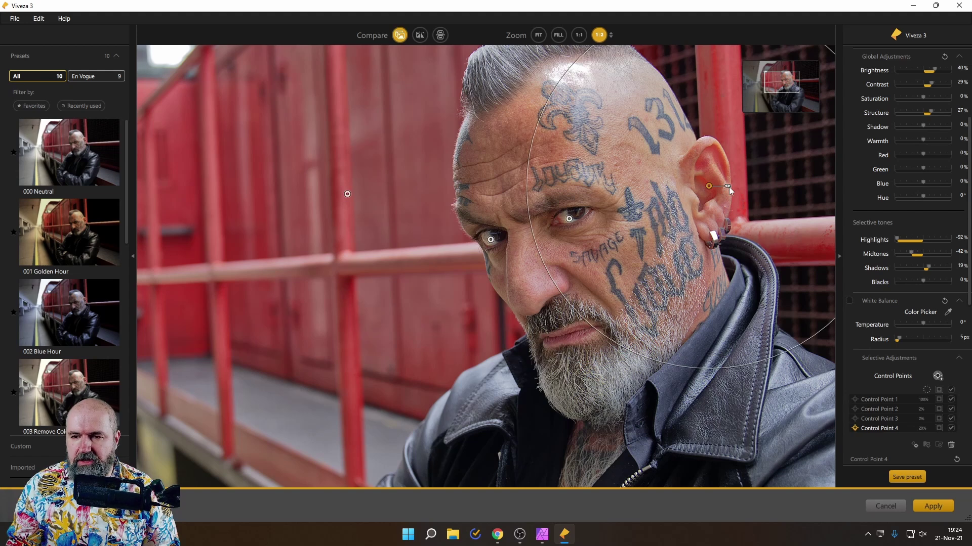
left_click_drag(728, 187, 725, 190)
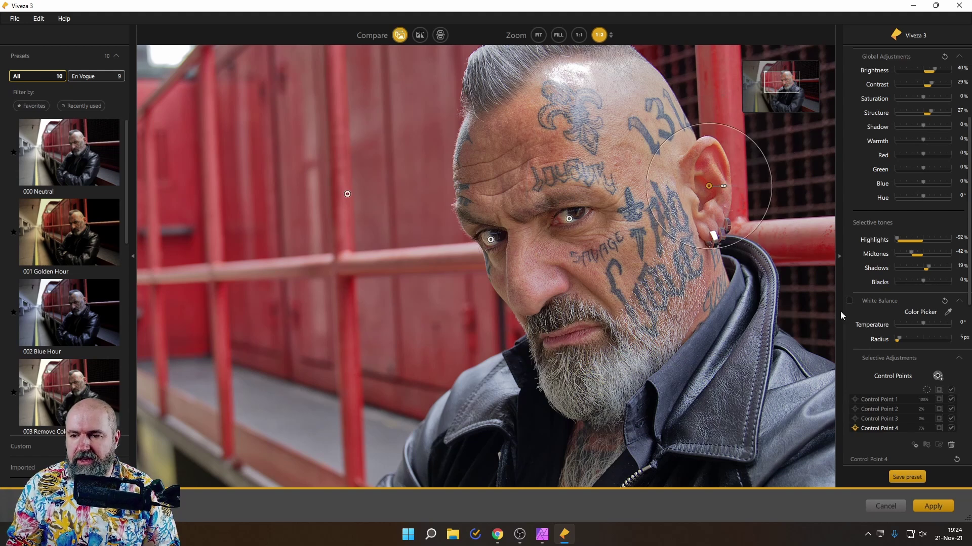
left_click(939, 428)
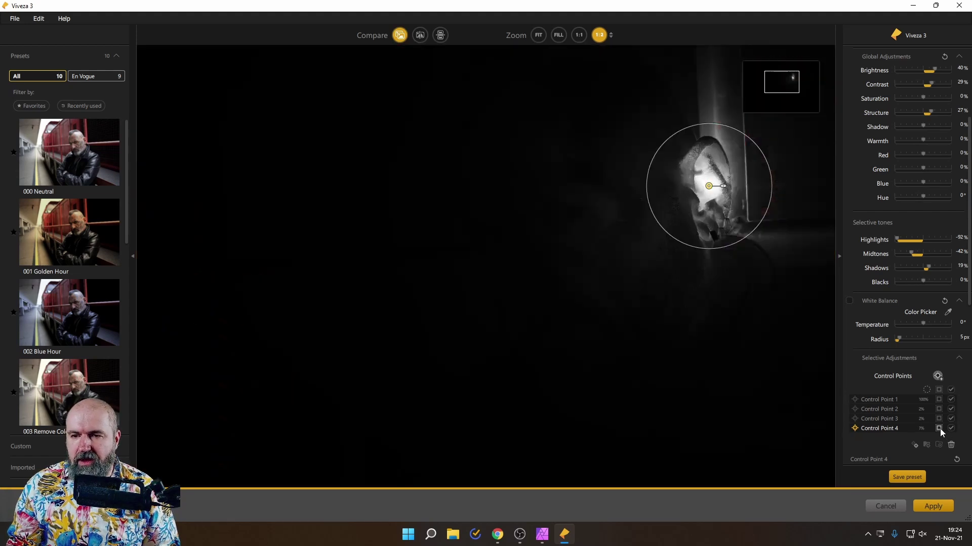
mouse_move(709, 186)
left_mouse_down()
mouse_move(710, 155)
mouse_move(713, 163)
mouse_move(689, 169)
mouse_move(703, 156)
mouse_move(691, 177)
mouse_move(716, 197)
left_mouse_up()
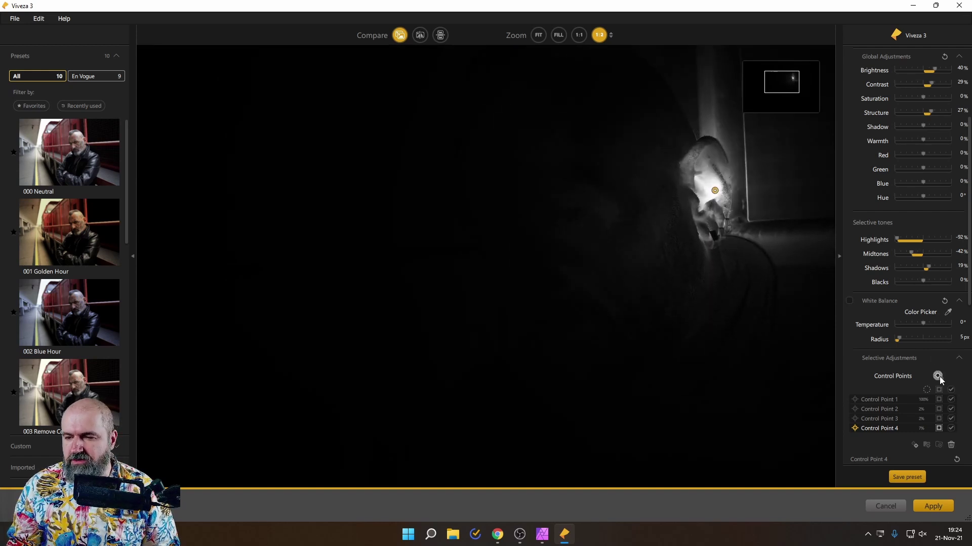
left_click(938, 429)
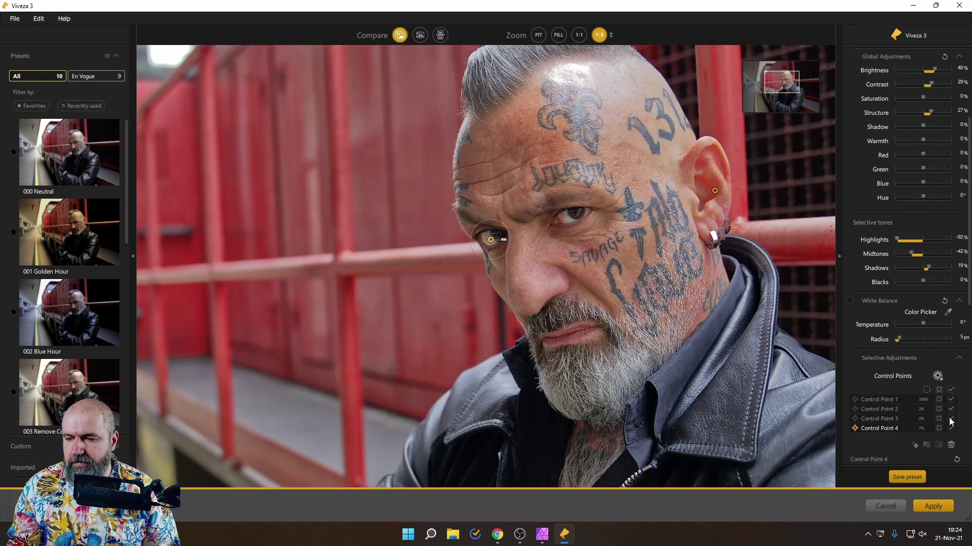
scroll(920, 358, "down", 5)
scroll(921, 356, "down", 3)
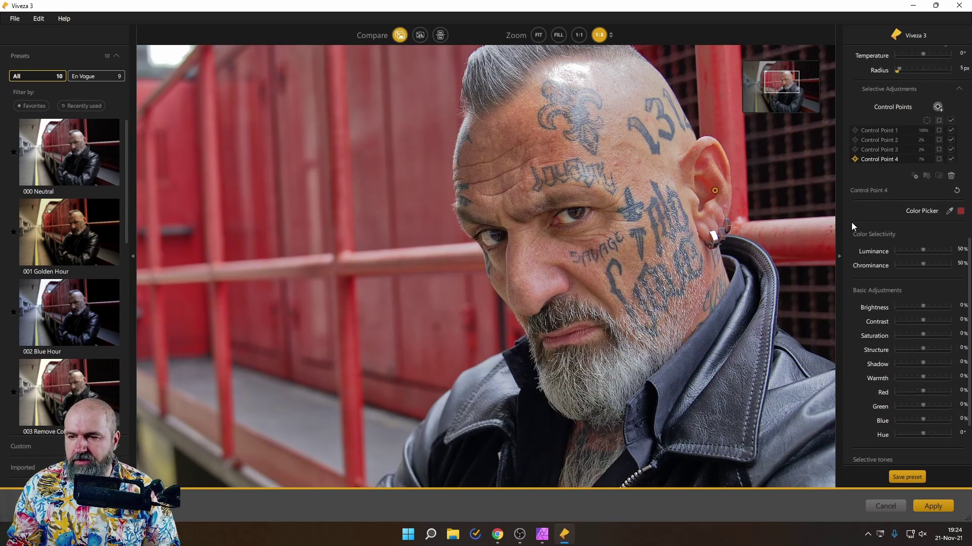
left_click(919, 307)
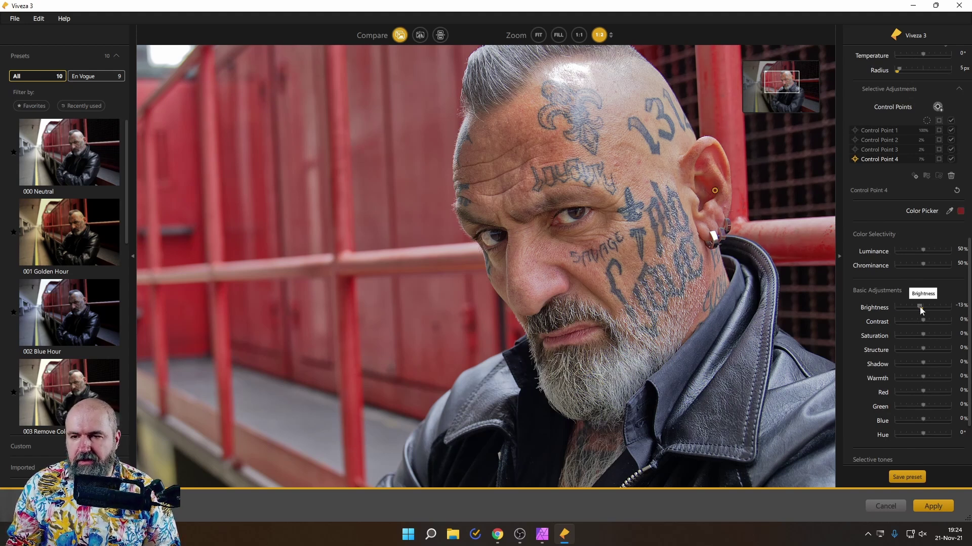
left_click(930, 321)
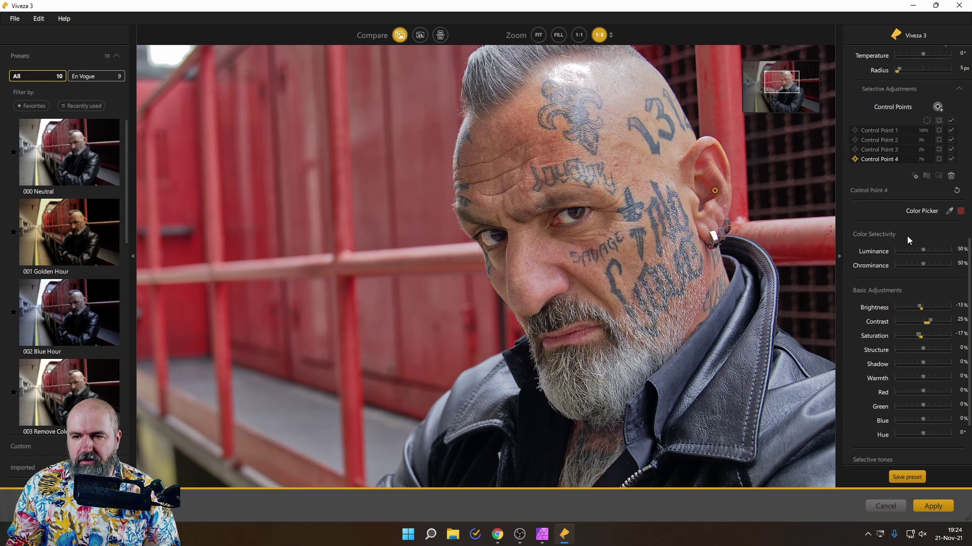
Step: Compare the ear edit against the original, then reselect and deselect the ear point
left_click(512, 89)
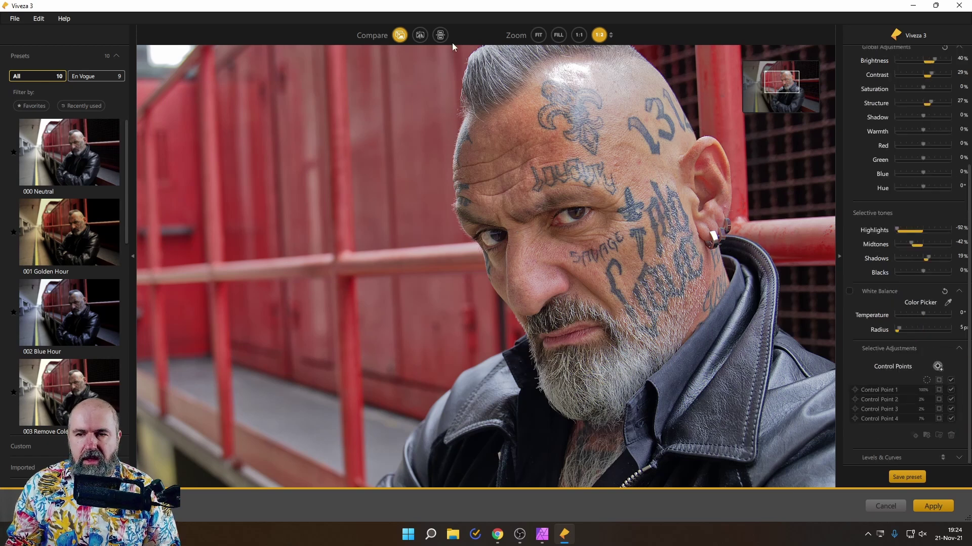
left_click(399, 35)
left_click(399, 36)
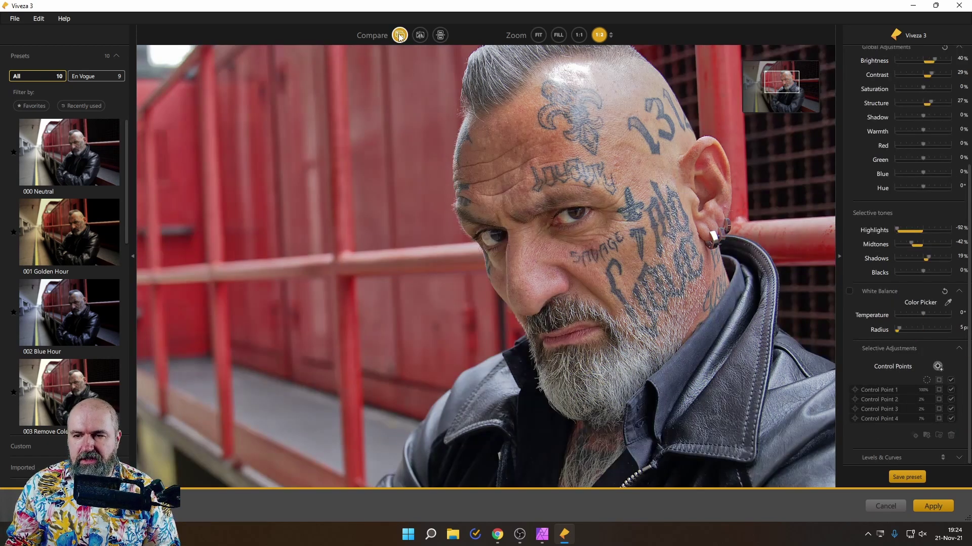
left_click(400, 35)
left_click(399, 36)
left_click(400, 35)
left_click(399, 35)
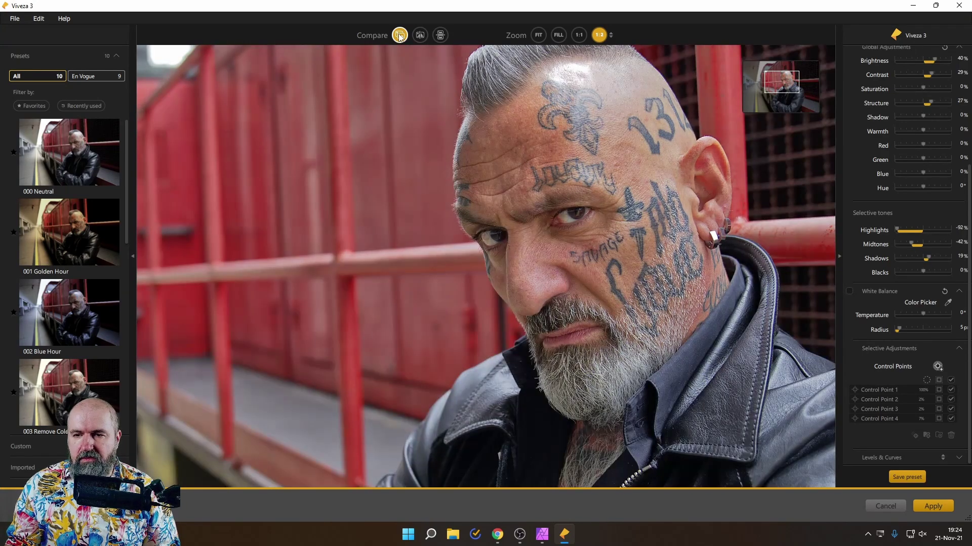
left_click(399, 35)
left_click(399, 35)
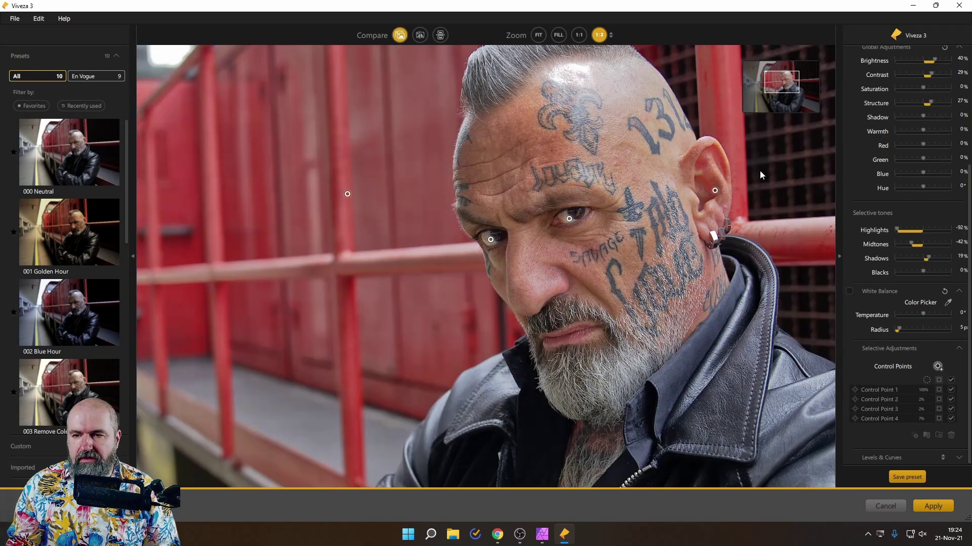
left_click(716, 192)
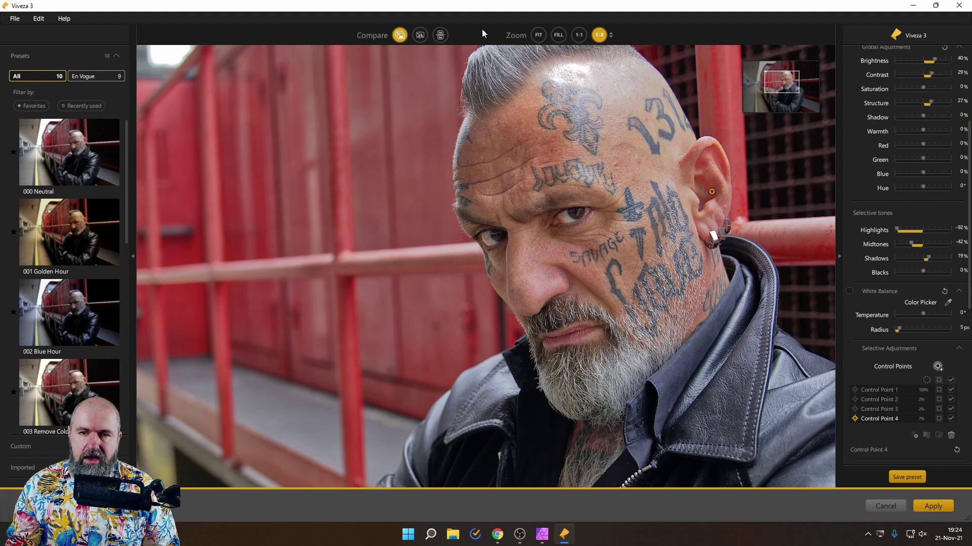
left_click(583, 263)
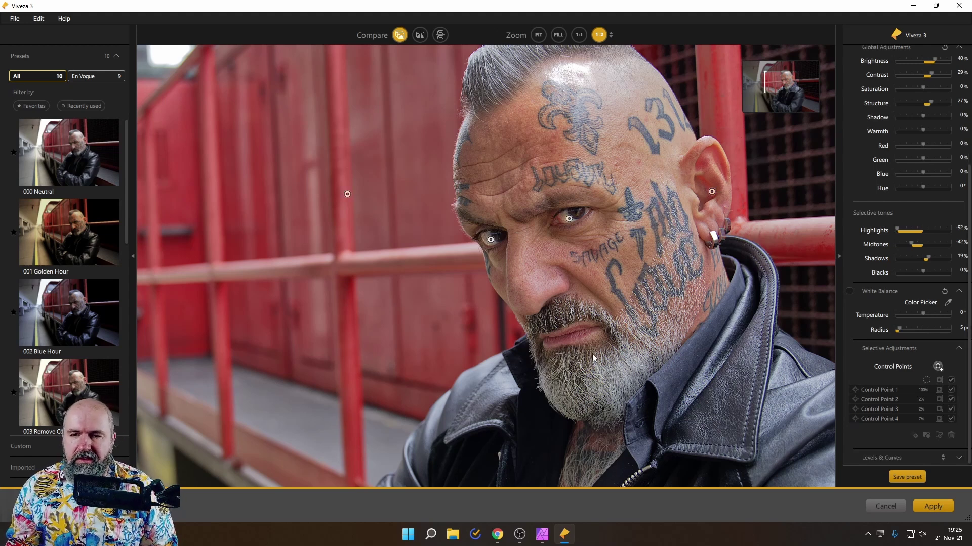
Step: Place a point on the jacket left of the zipper, lifting Shadows by 15%, then view the whole photo
left_click_drag(779, 86, 781, 101)
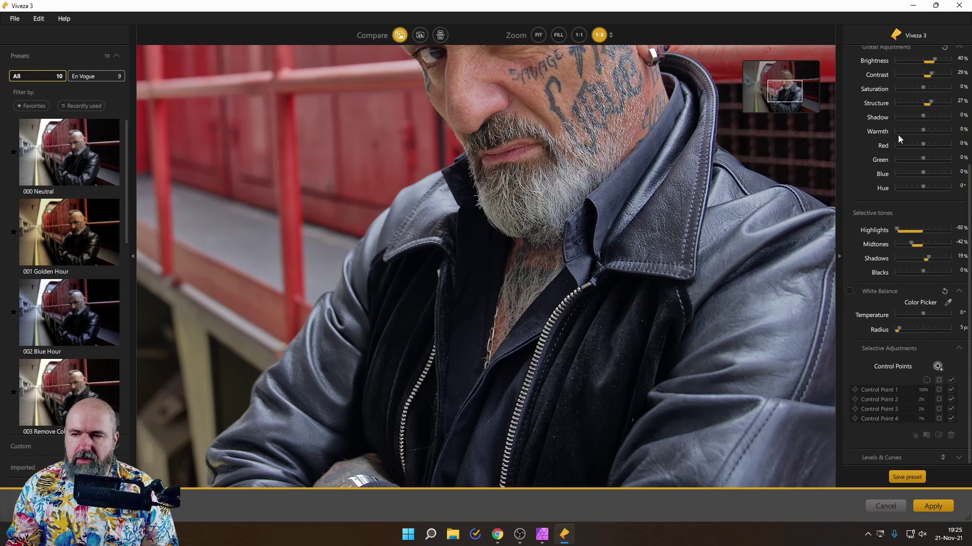
left_click(937, 366)
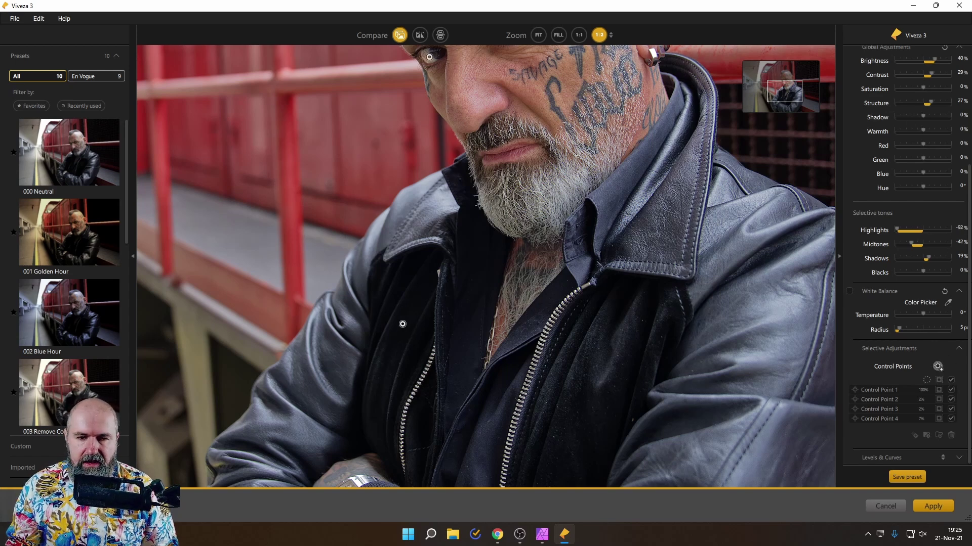
left_click(405, 330)
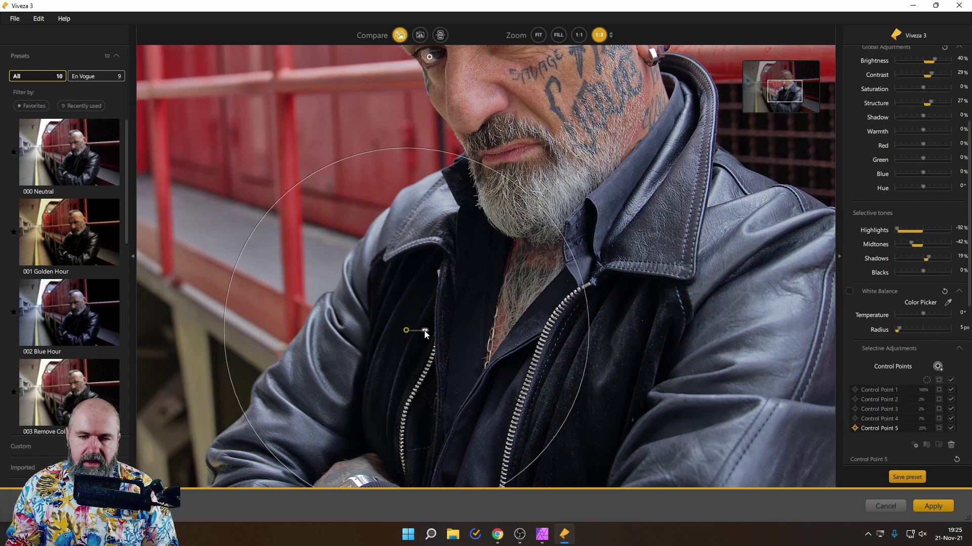
scroll(906, 382, "down", 6)
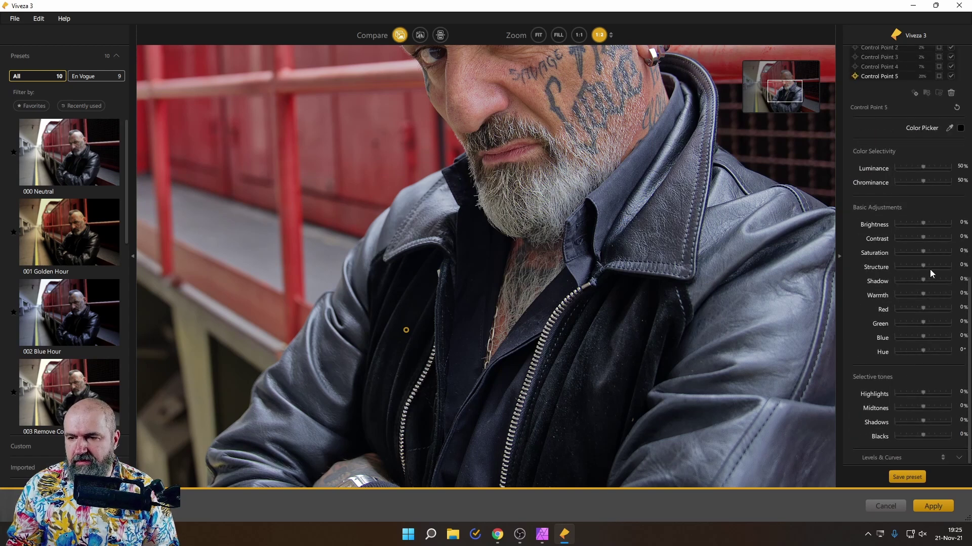
left_click_drag(925, 281, 927, 280)
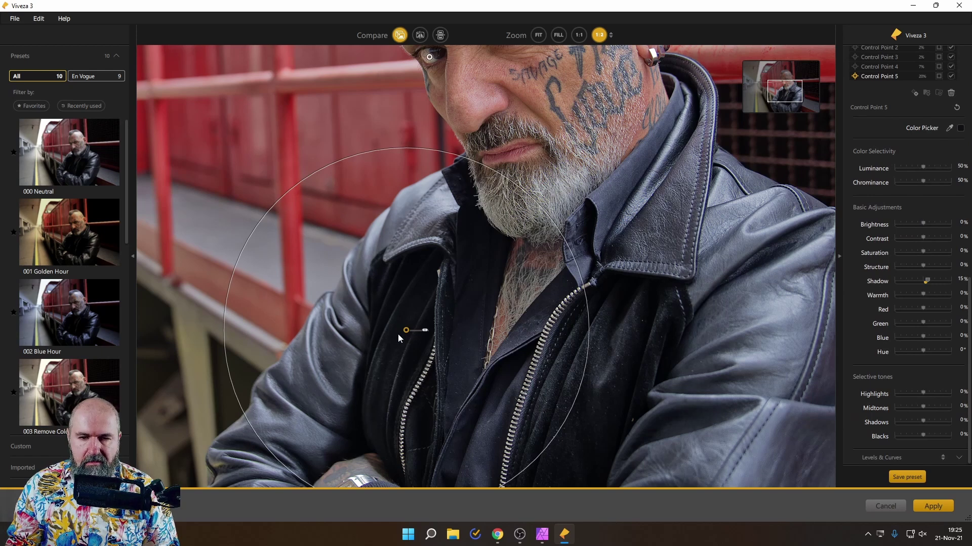
left_click_drag(406, 330, 408, 322)
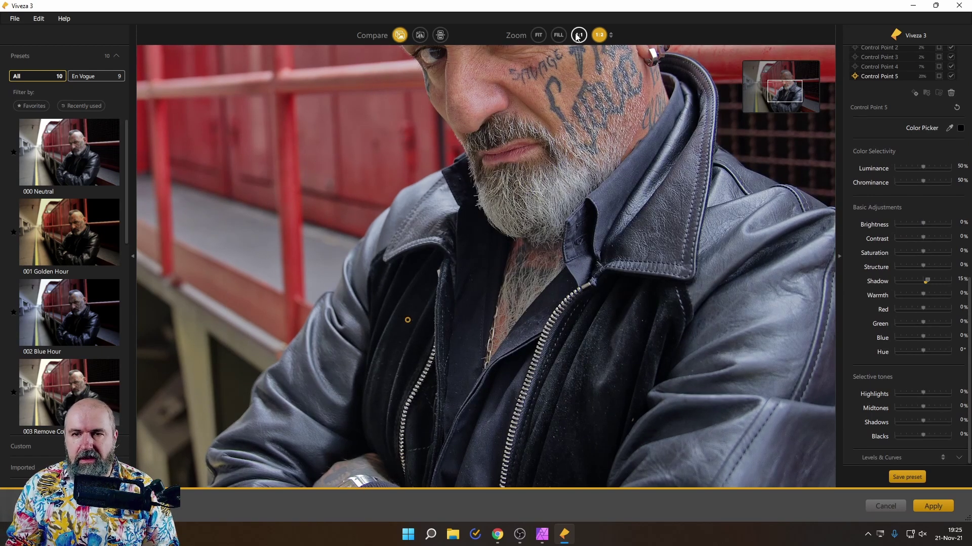
left_click(559, 35)
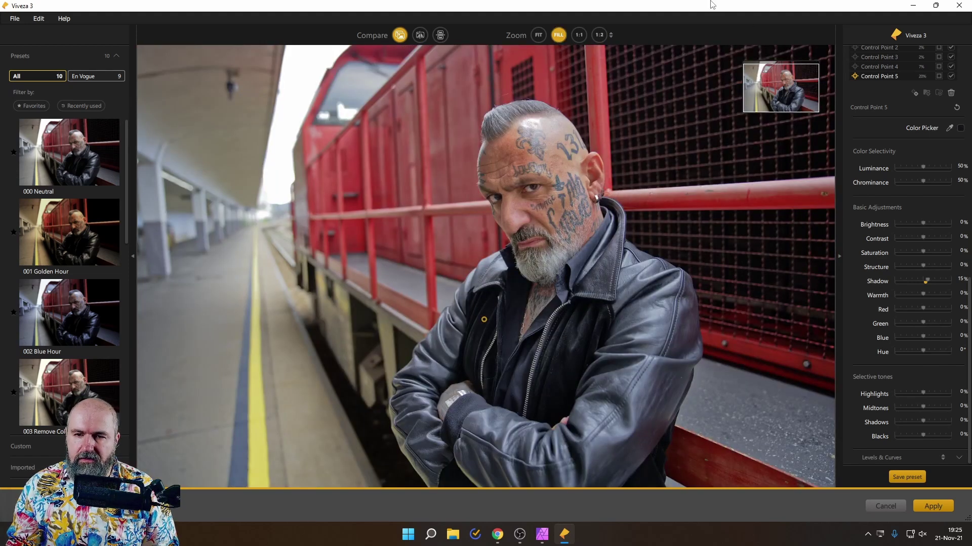
left_click(657, 86)
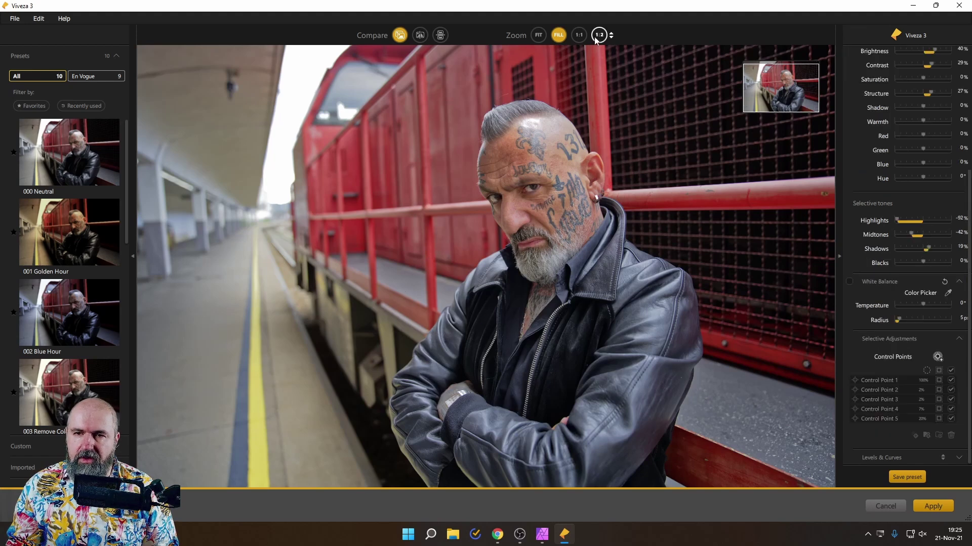
Step: At 1:2 zoom, place a control point on the train railing and enlarge its size to 100%
left_click(597, 35)
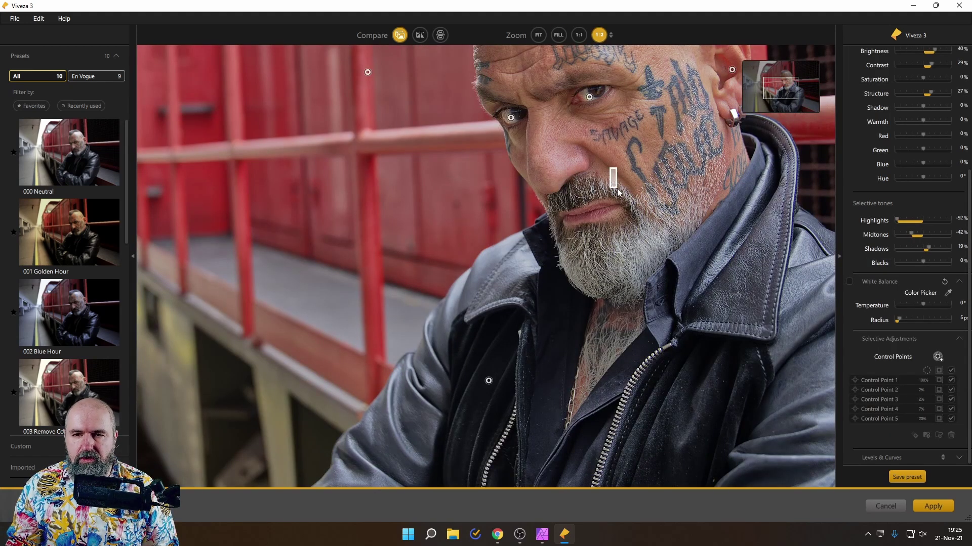
left_click(938, 356)
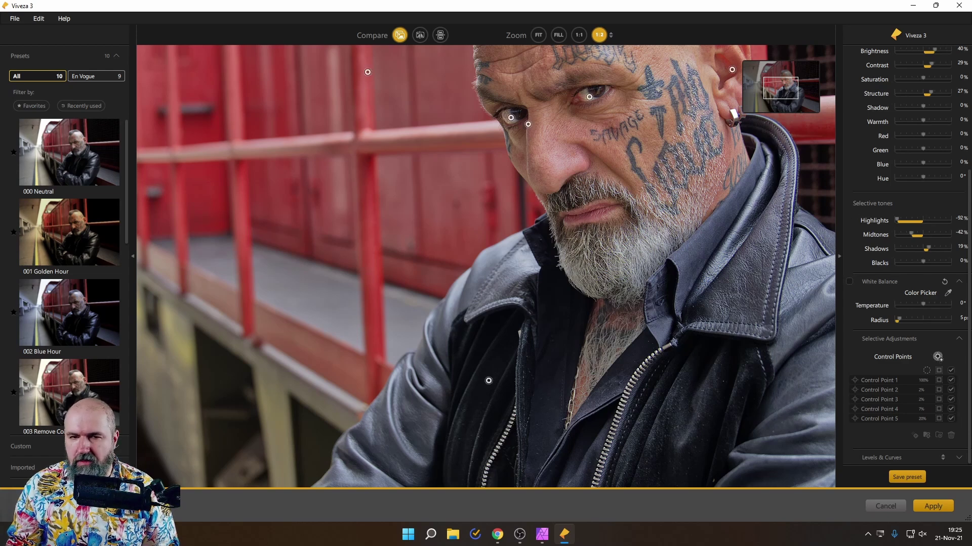
left_click(397, 172)
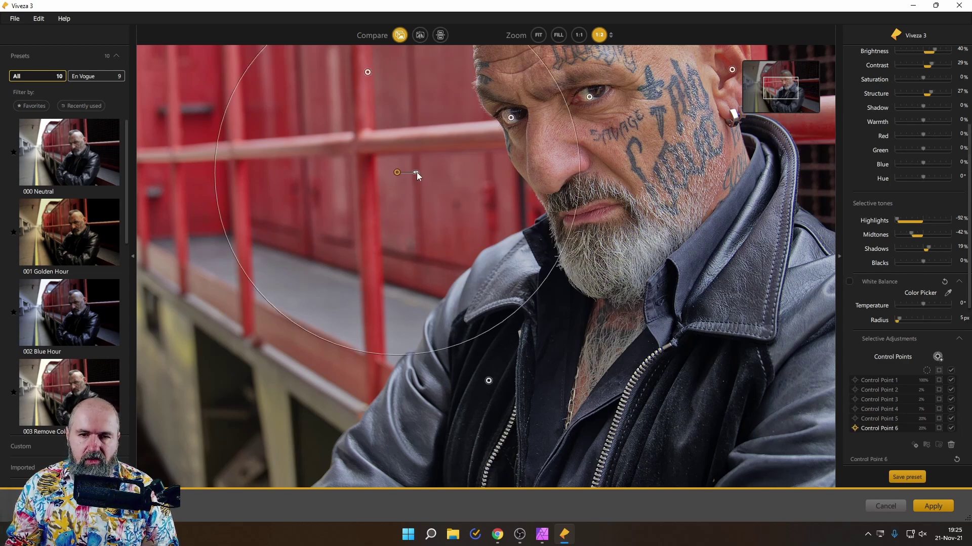
left_click_drag(416, 172, 442, 172)
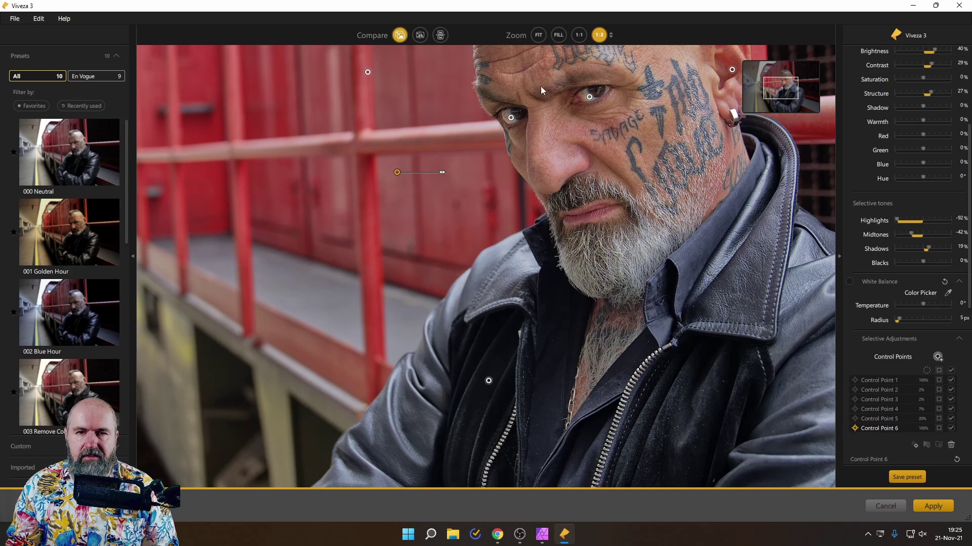
left_click(558, 35)
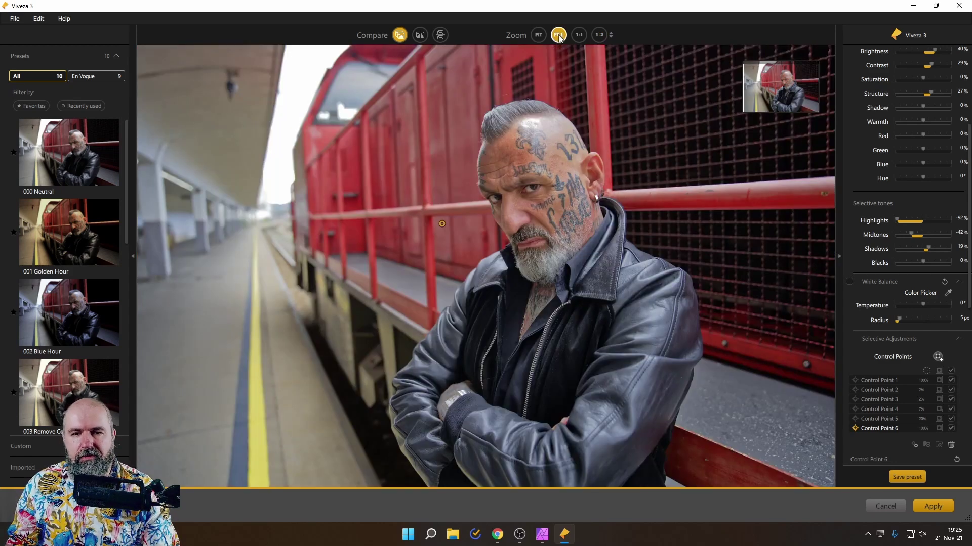
scroll(924, 360, "down", 5)
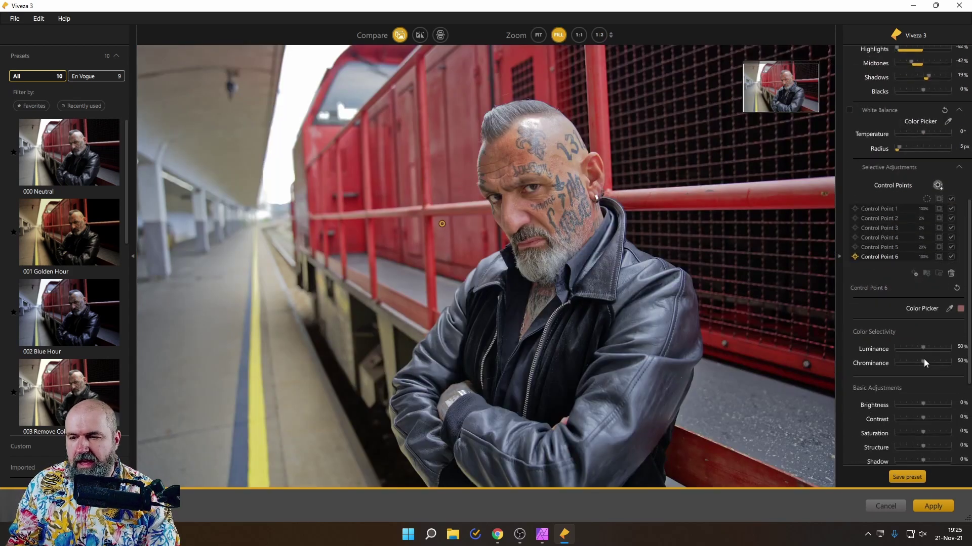
Step: With the mask shown, move point 6 left and set Luminance 40%, Chrominance 53%
left_click(938, 242)
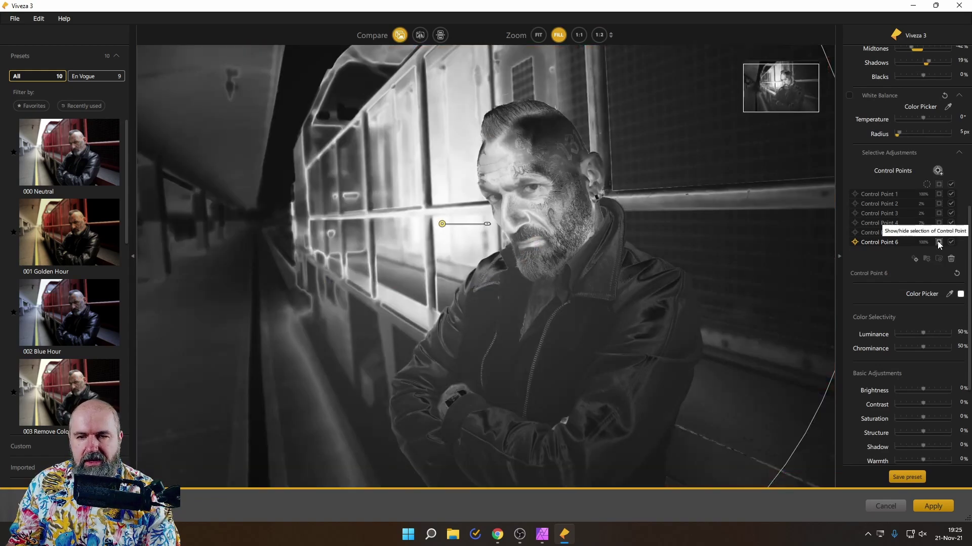
left_click_drag(443, 227, 398, 232)
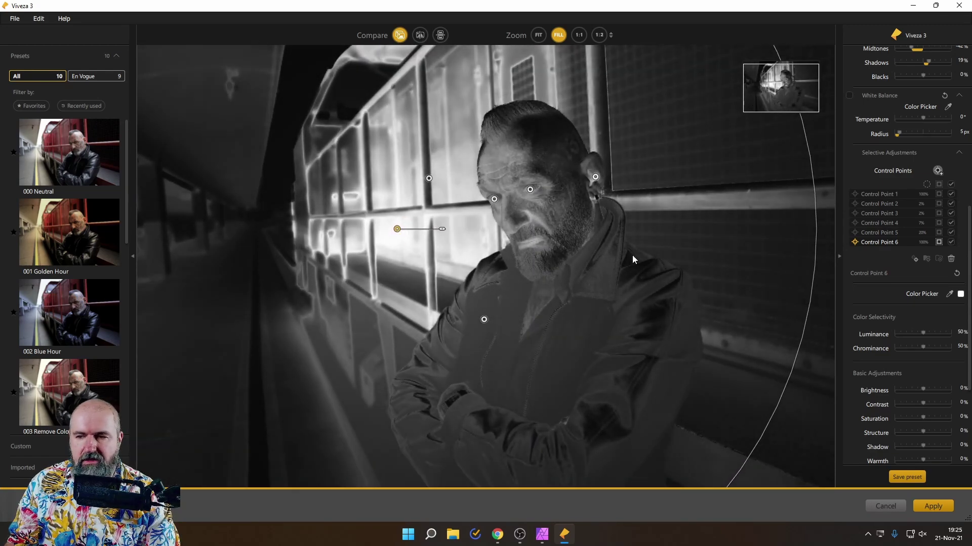
mouse_move(925, 348)
left_mouse_down()
mouse_move(918, 333)
mouse_move(924, 348)
left_mouse_up()
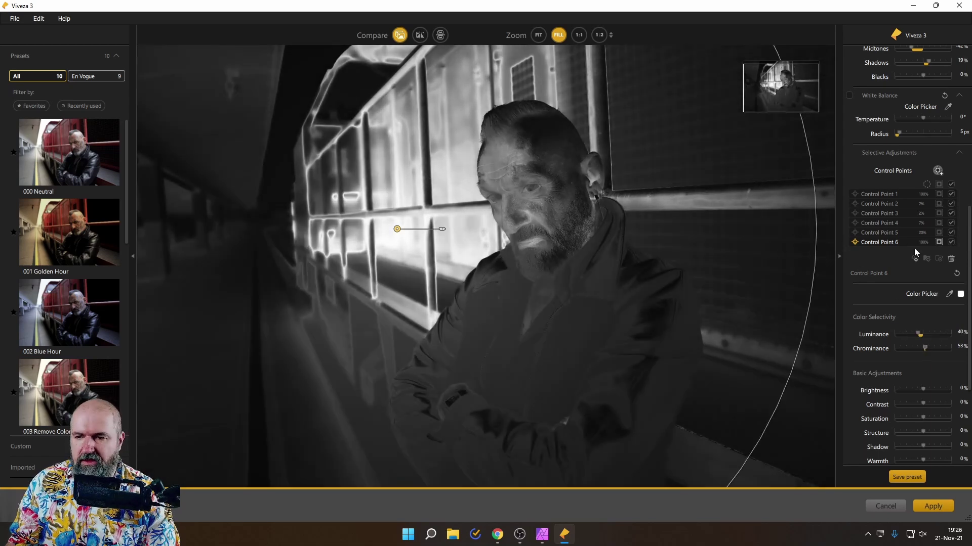
left_click(940, 243)
Step: Set Control Point 6's Red to -19%, Blue to -33% and Hue to -3°
scroll(908, 273, "down", 2)
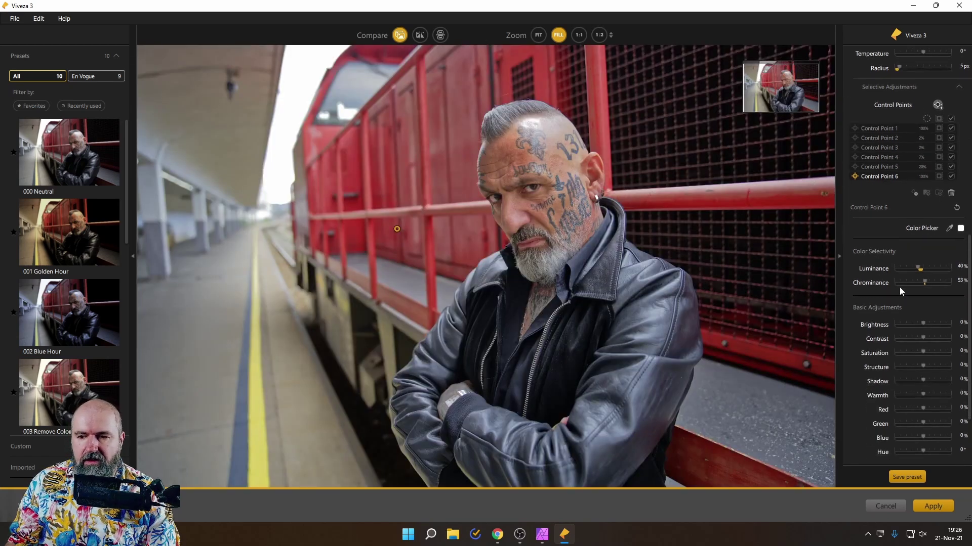
scroll(900, 287, "down", 3)
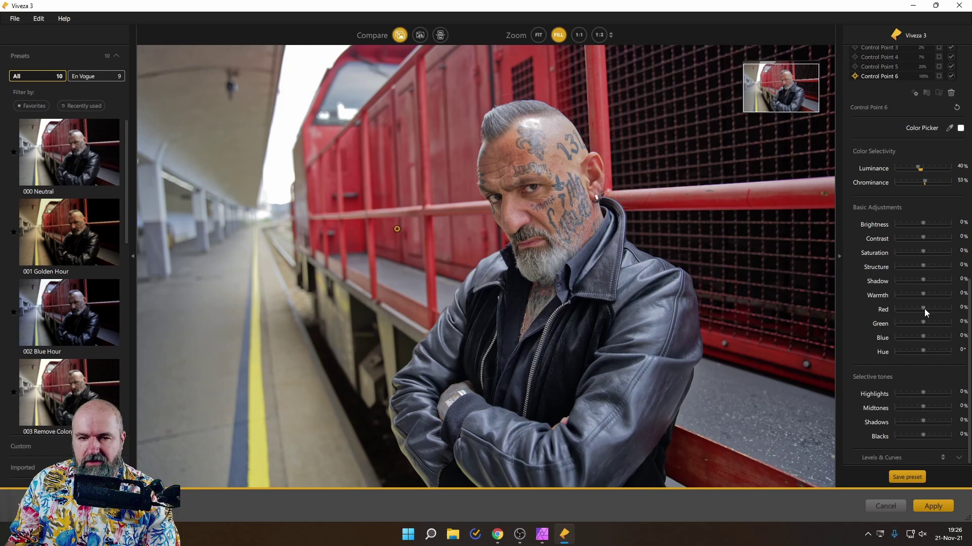
left_click_drag(924, 309, 912, 308)
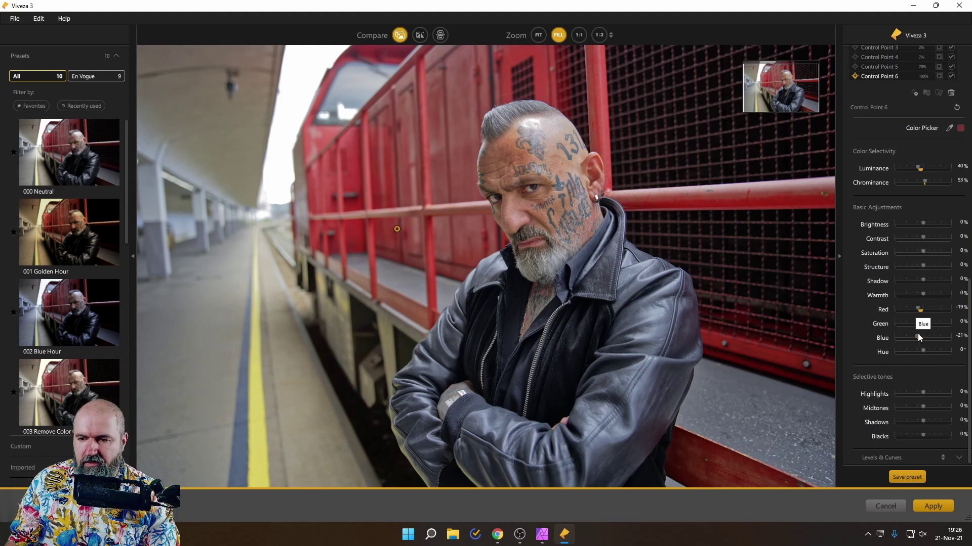
left_click_drag(917, 334, 915, 334)
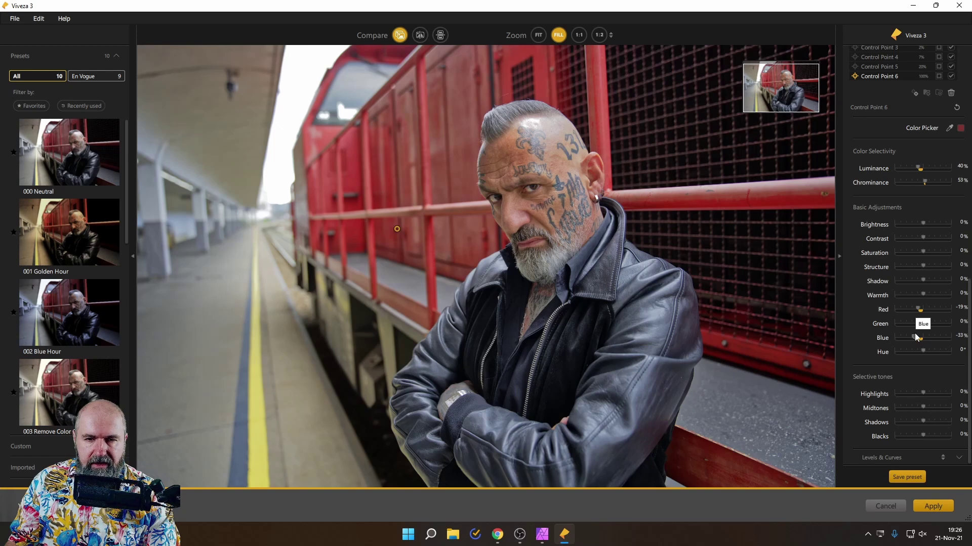
left_click_drag(923, 350, 919, 351)
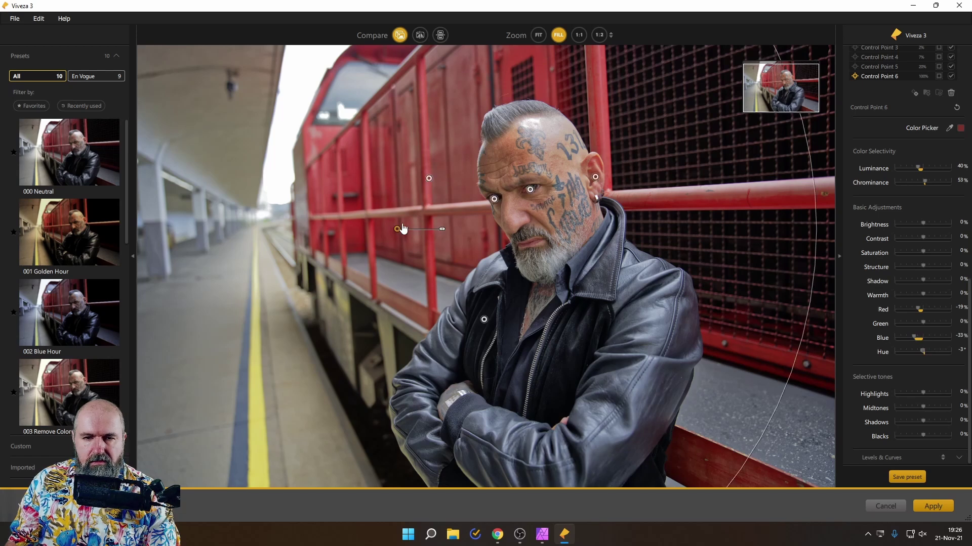
Step: Move point 6 up-left onto the railing and set Brightness -15%, Saturation -2%
mouse_move(398, 233)
left_mouse_down()
mouse_move(361, 187)
mouse_move(400, 225)
mouse_move(448, 230)
mouse_move(460, 132)
mouse_move(542, 81)
mouse_move(456, 150)
mouse_move(382, 236)
left_mouse_up()
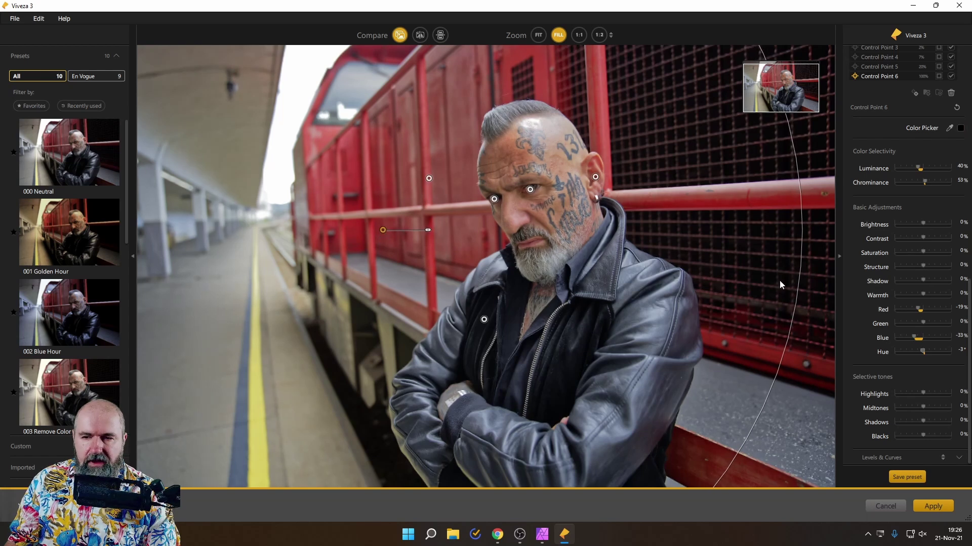
left_click(921, 252)
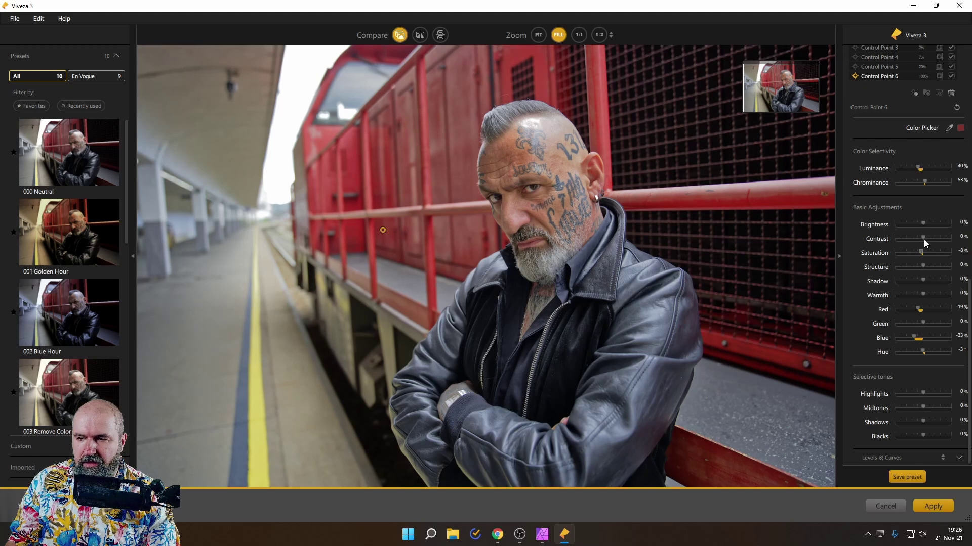
left_click_drag(922, 226, 920, 228)
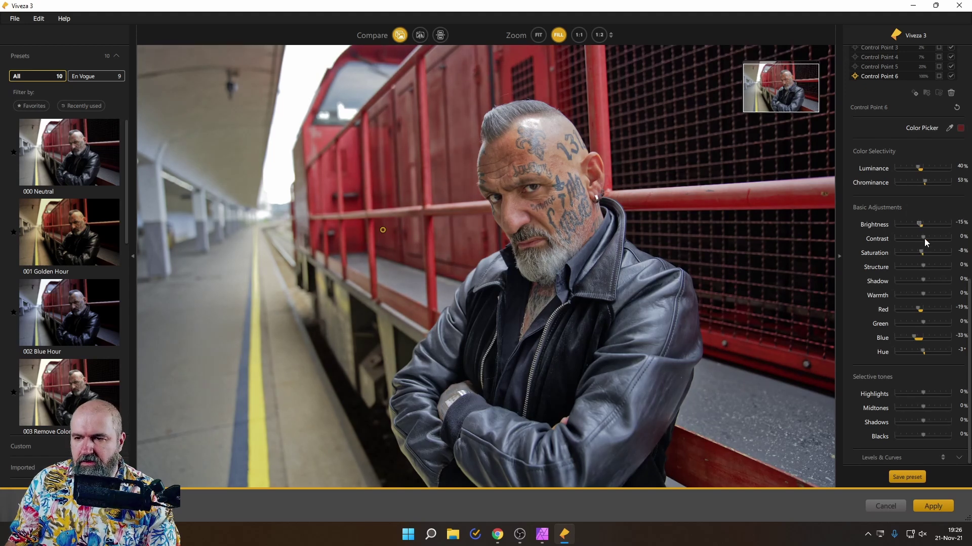
left_click_drag(920, 252, 921, 252)
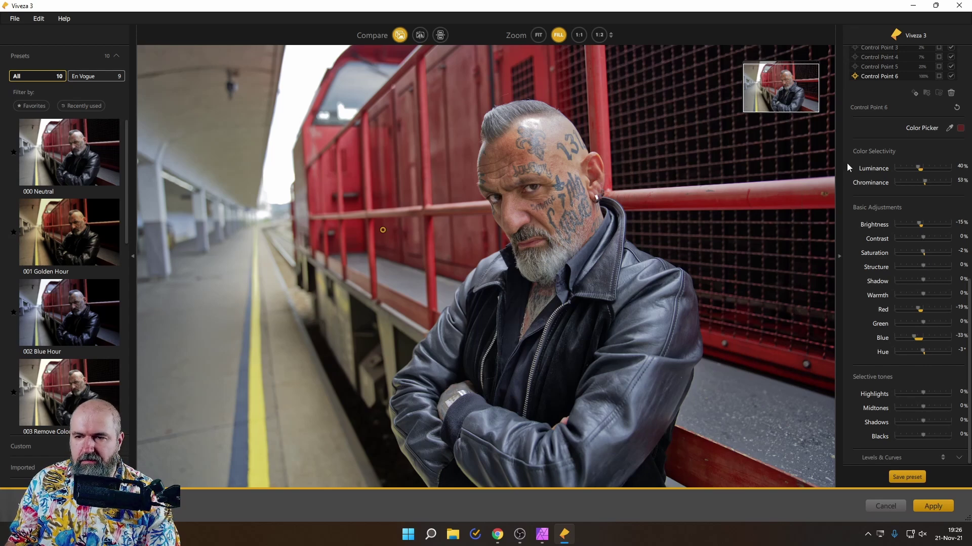
Step: Add a seventh control point on the jacket's right arm and widen its area to 79%
left_click(898, 143)
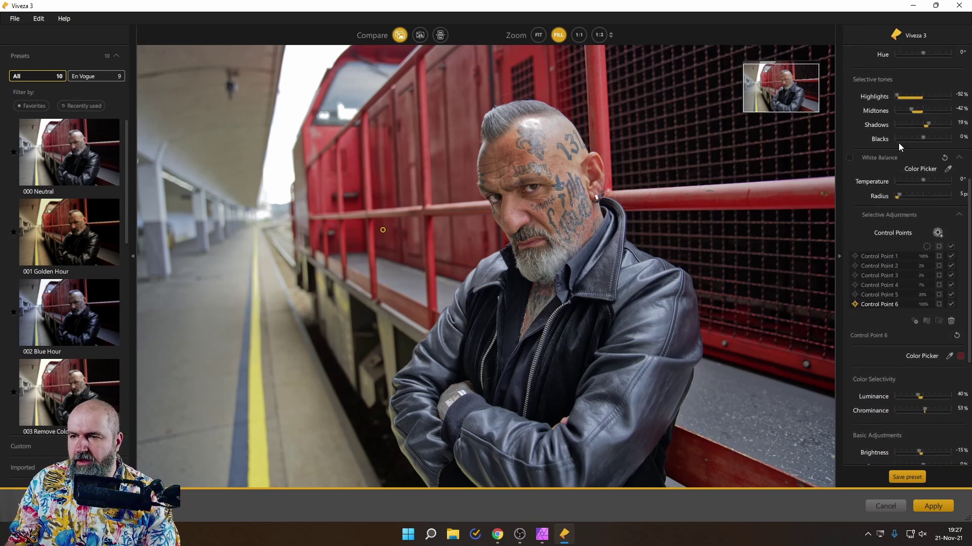
left_click(598, 369)
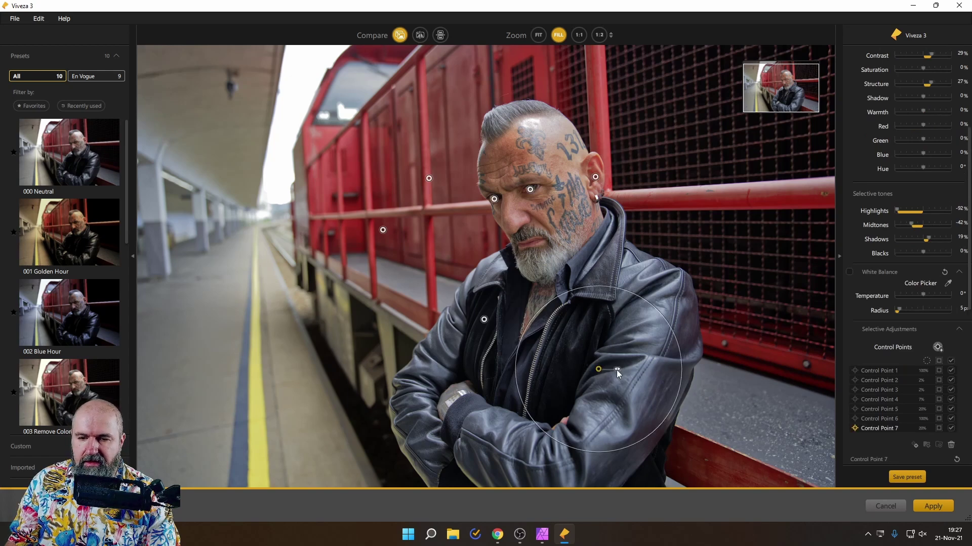
left_click_drag(617, 369, 589, 331)
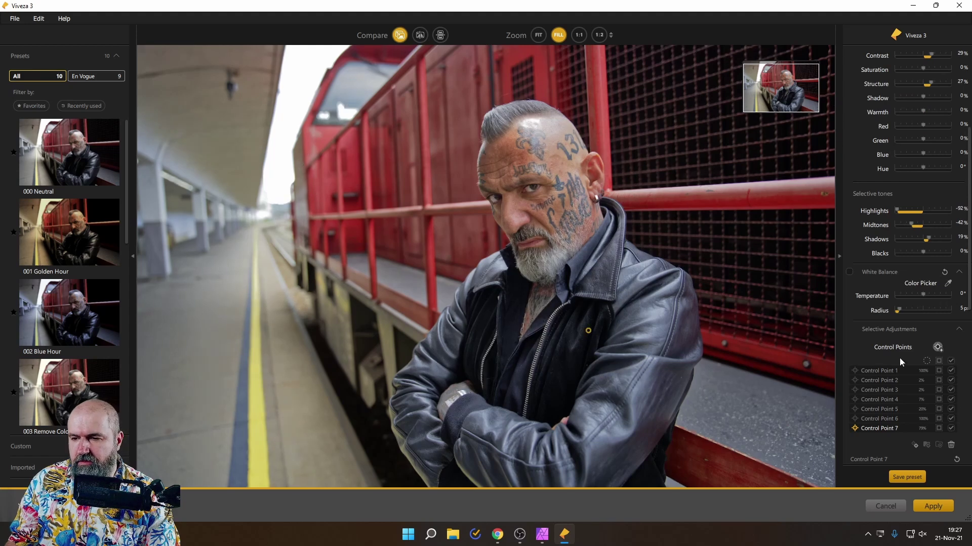
scroll(899, 358, "down", 4)
Step: Check the jacket point's mask up close, then fit the photo and turn the mask off
left_click(939, 227)
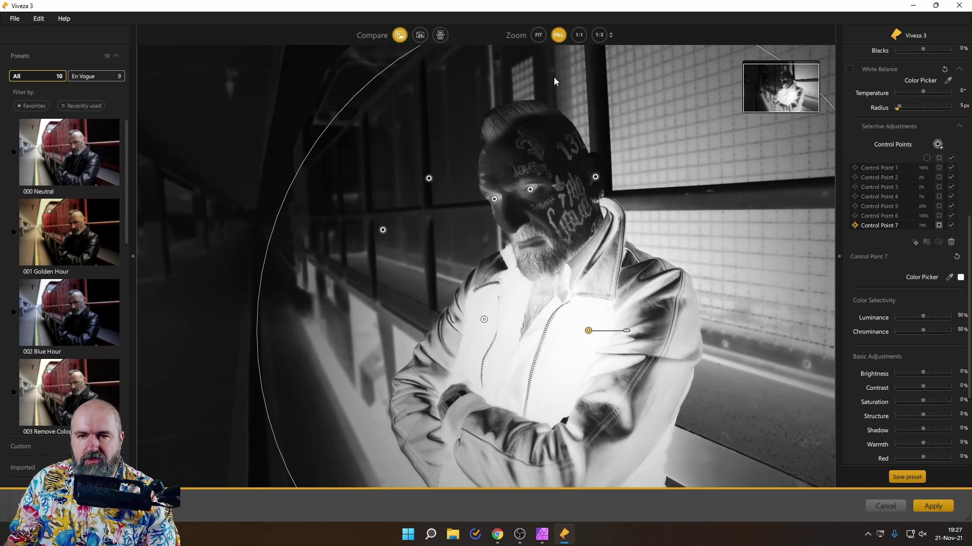
left_click(599, 35)
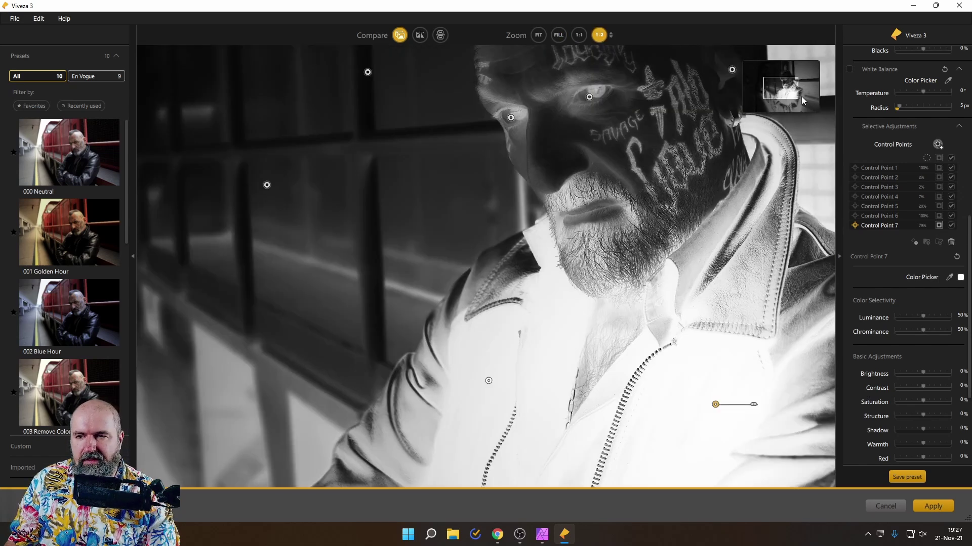
left_click_drag(778, 89, 783, 81)
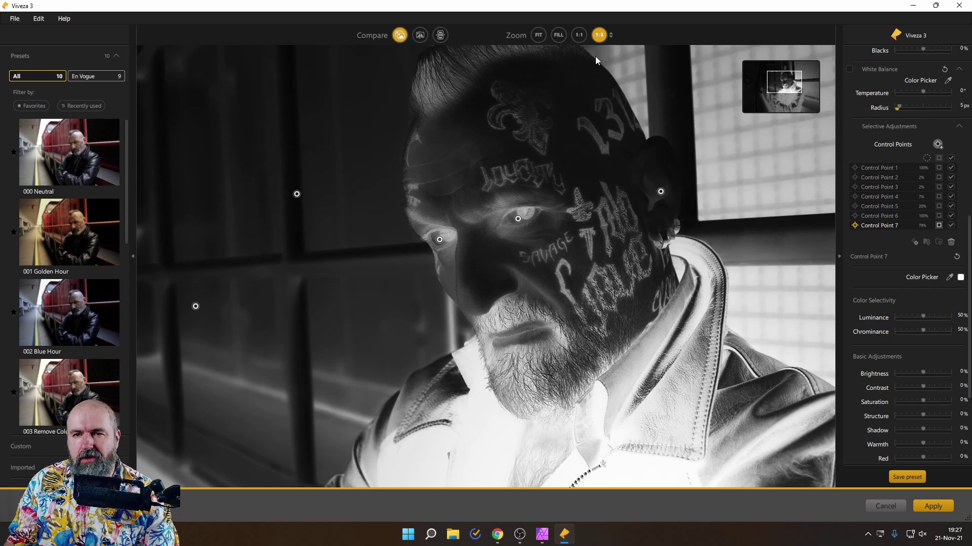
left_click(579, 35)
left_click(559, 35)
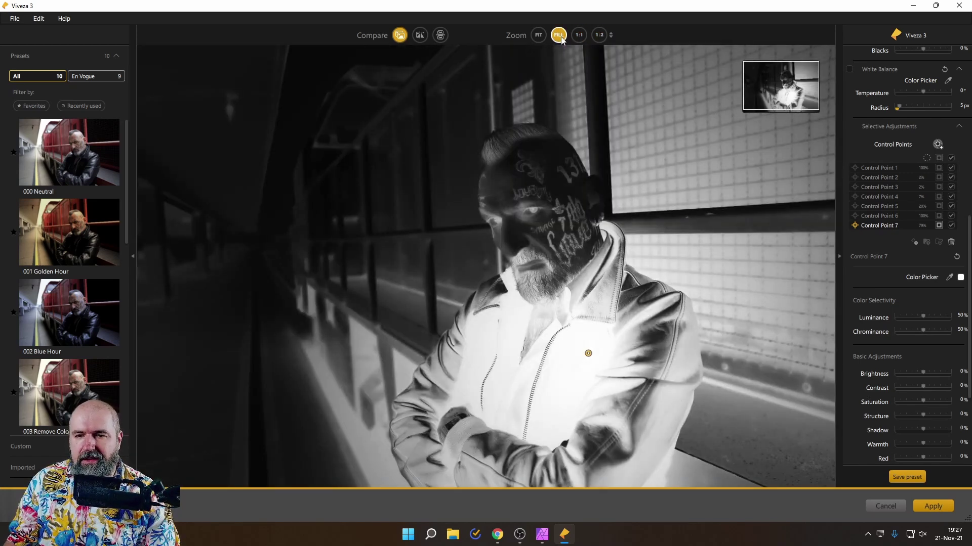
left_click(939, 226)
scroll(912, 286, "down", 1)
scroll(912, 286, "down", 2)
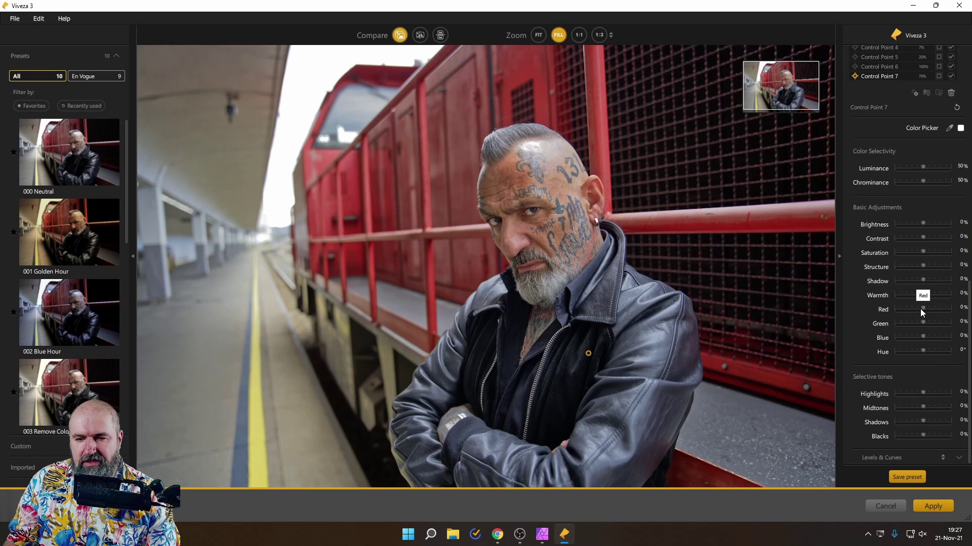
Step: Give Control Point 7 Red -92%, Green -13%, Blue 44%, Hue 10° and Saturation -35%
left_click_drag(920, 309, 924, 308)
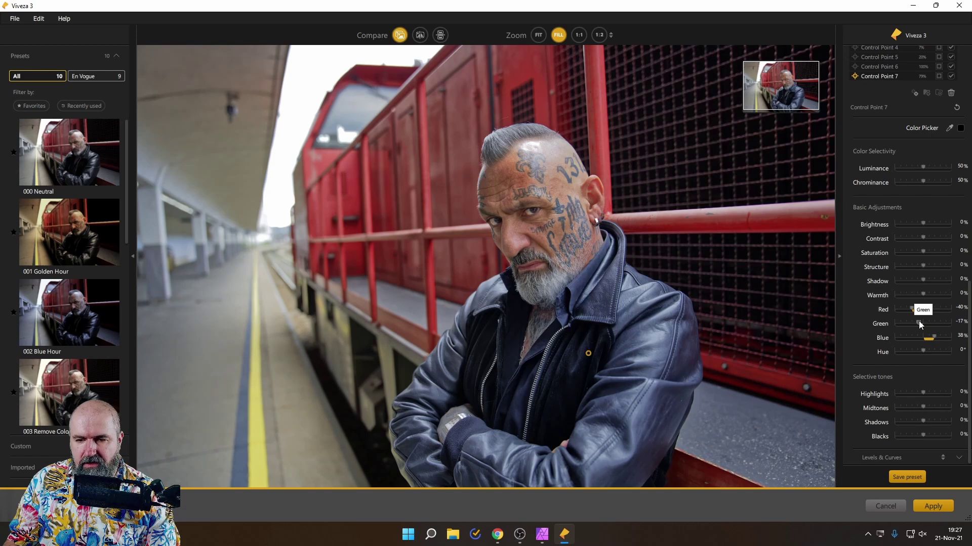
left_click_drag(923, 322, 903, 309)
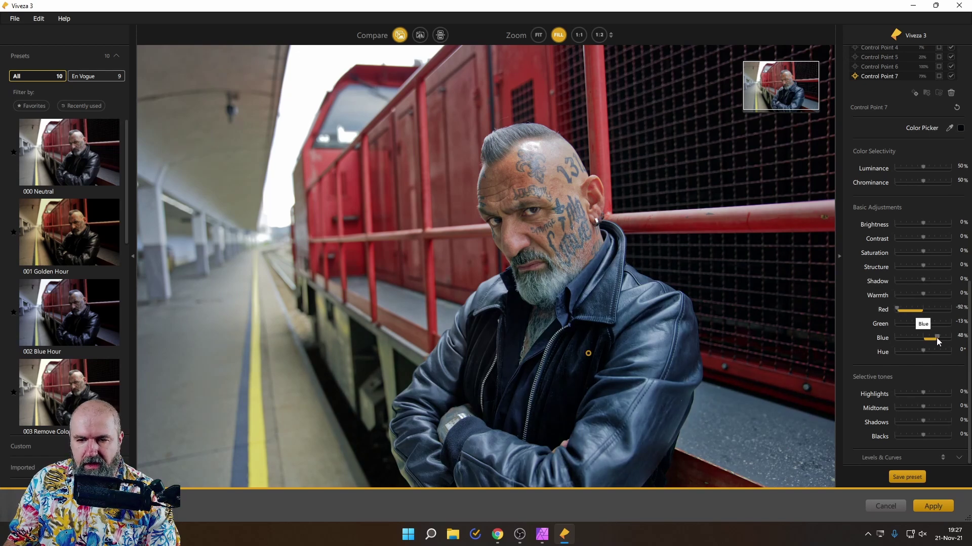
left_click_drag(928, 338, 939, 342)
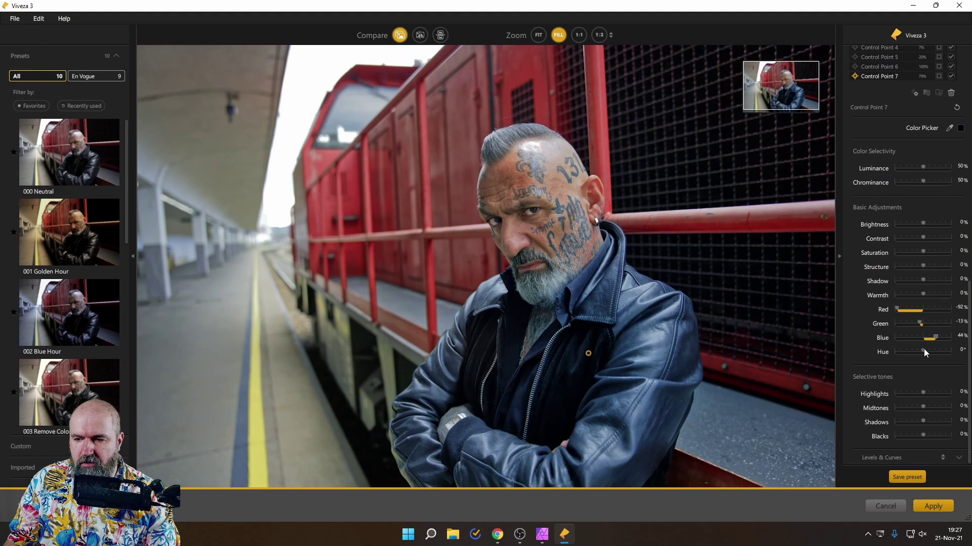
left_click_drag(919, 349, 918, 347)
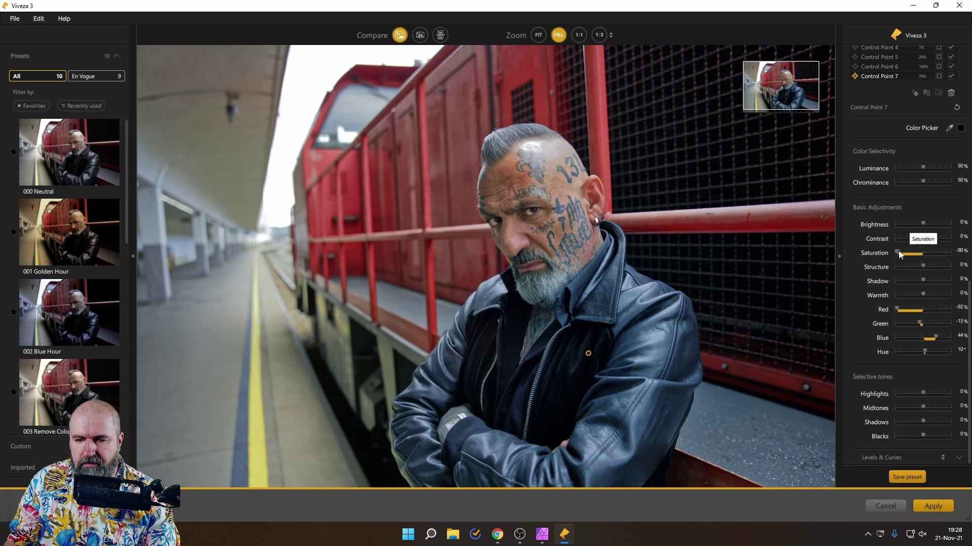
left_click_drag(899, 255, 916, 257)
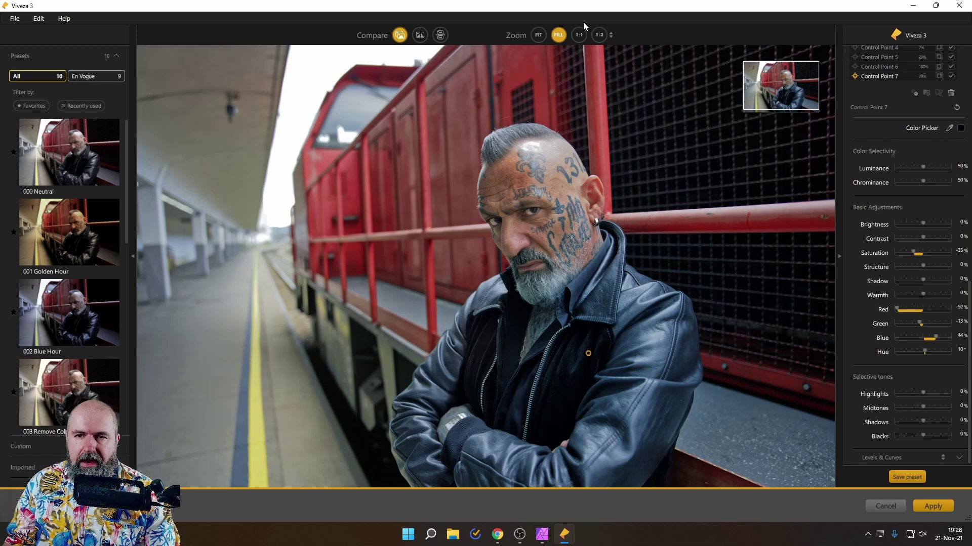
left_click(595, 36)
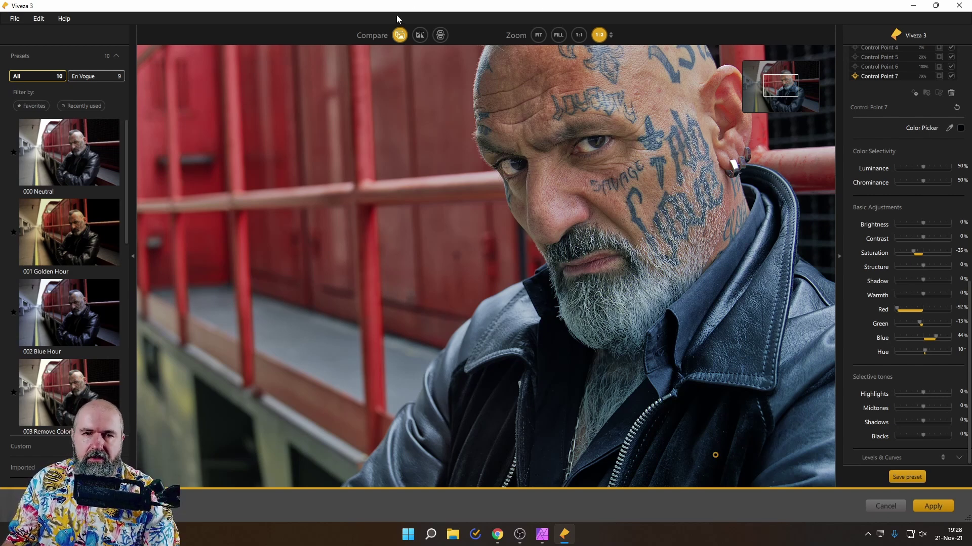
Step: Compare the graded face against the original by toggling before/after, ending on the edited version
left_click(400, 36)
left_click(400, 35)
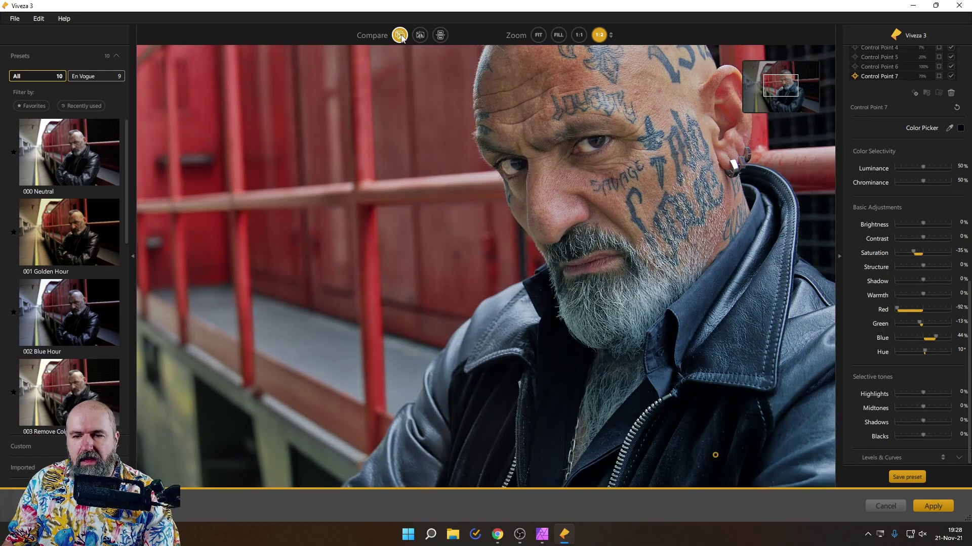
left_click(400, 36)
left_click(399, 35)
left_click(400, 35)
left_click(400, 36)
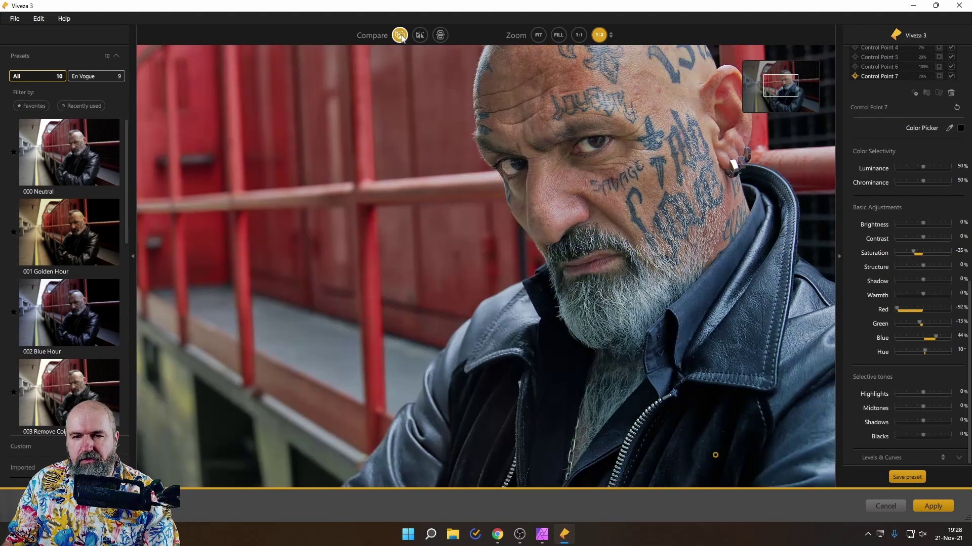
left_click(399, 35)
left_click(400, 36)
left_click(400, 36)
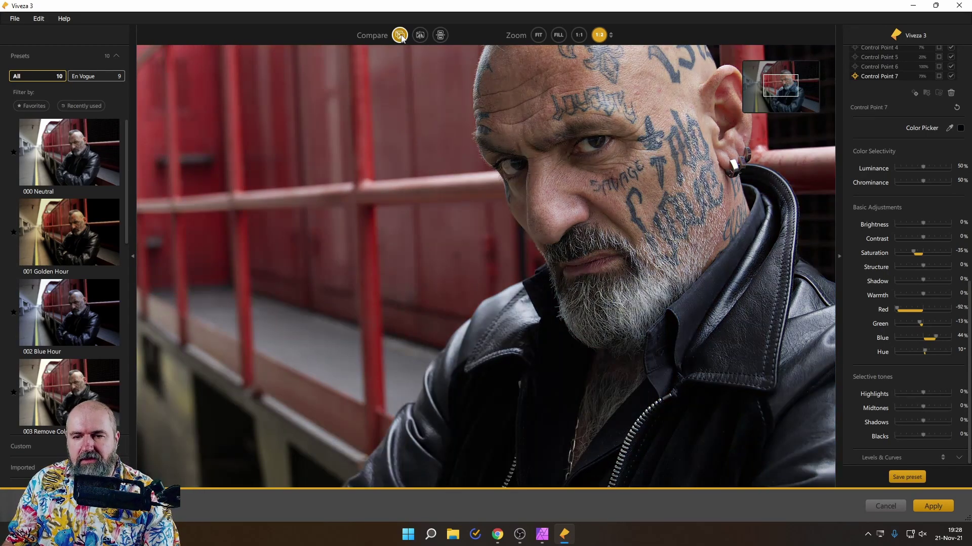
left_click(400, 36)
left_click(400, 36)
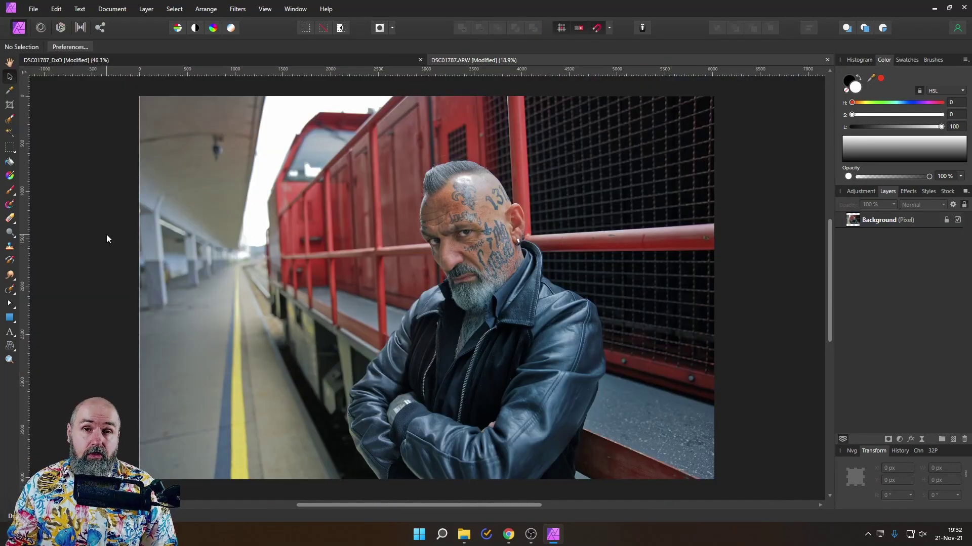
Step: Crop the photo freely to 3443 × 2084 px around the man's head and shoulders
left_click(8, 104)
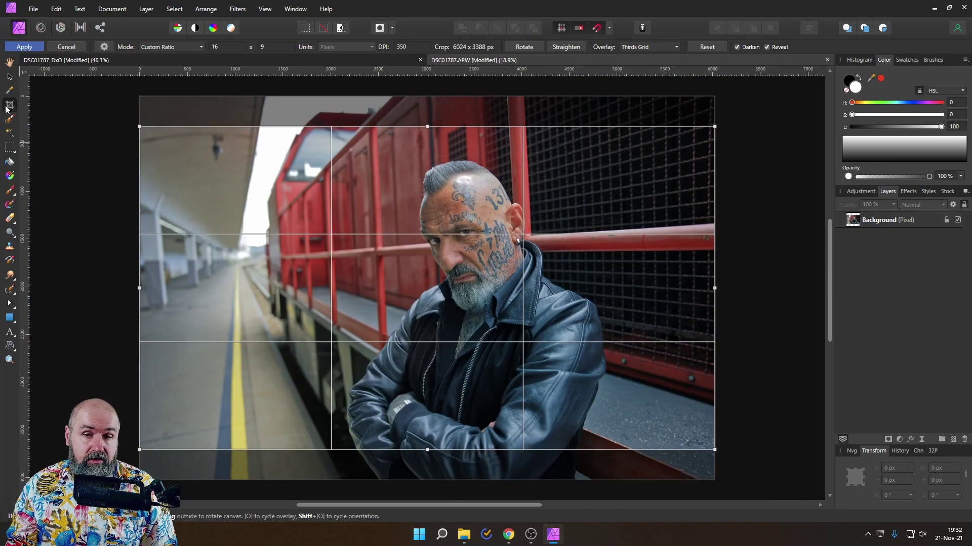
left_click(156, 47)
left_click(162, 59)
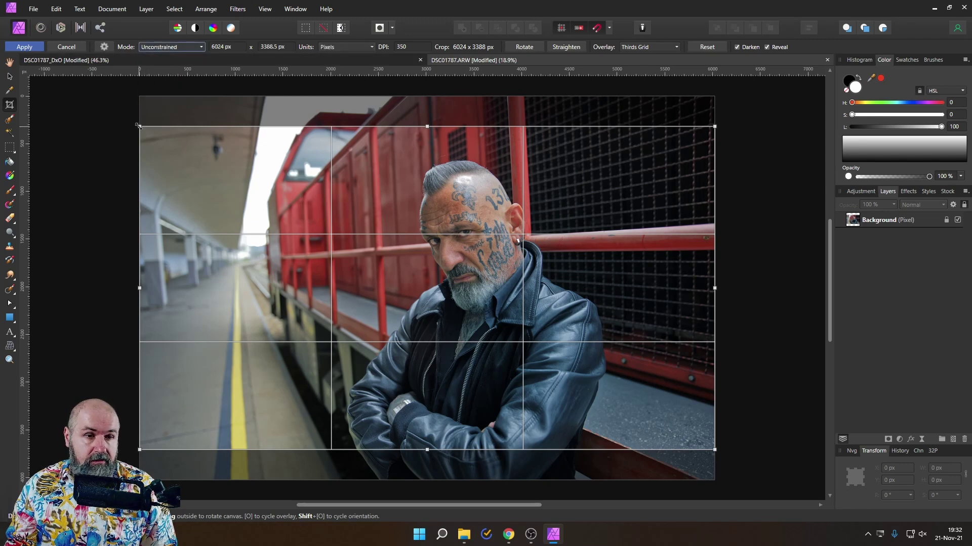
left_click_drag(141, 127, 270, 148)
left_click_drag(712, 452, 598, 352)
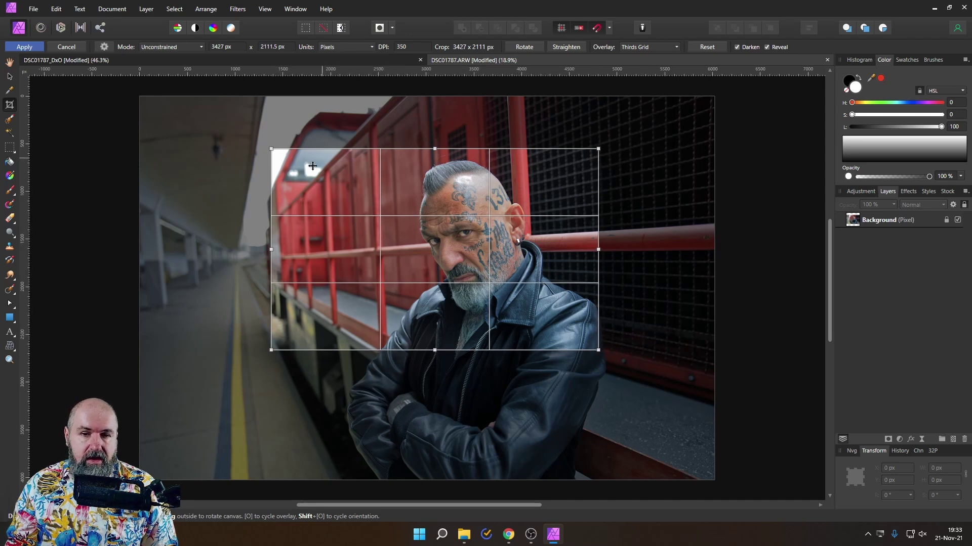
left_click_drag(268, 148, 265, 150)
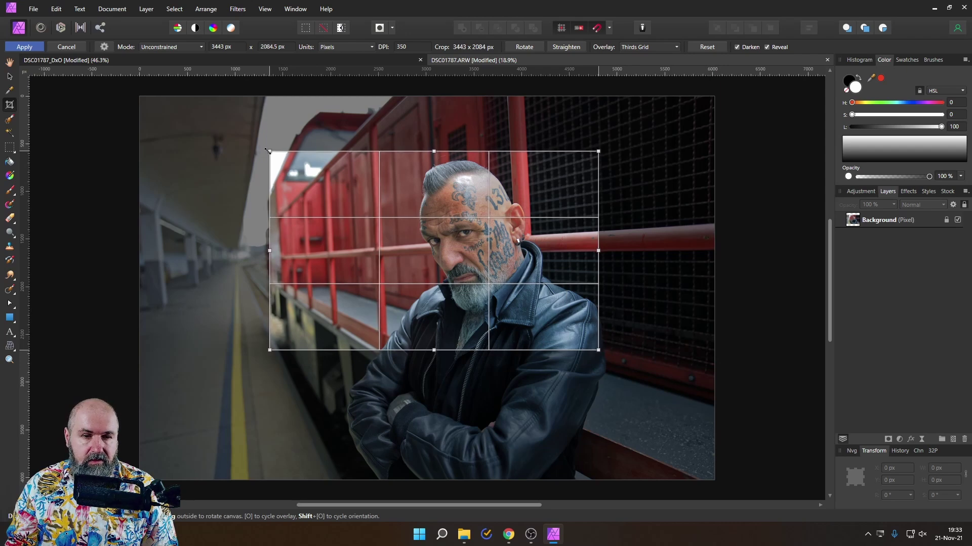
key("Return")
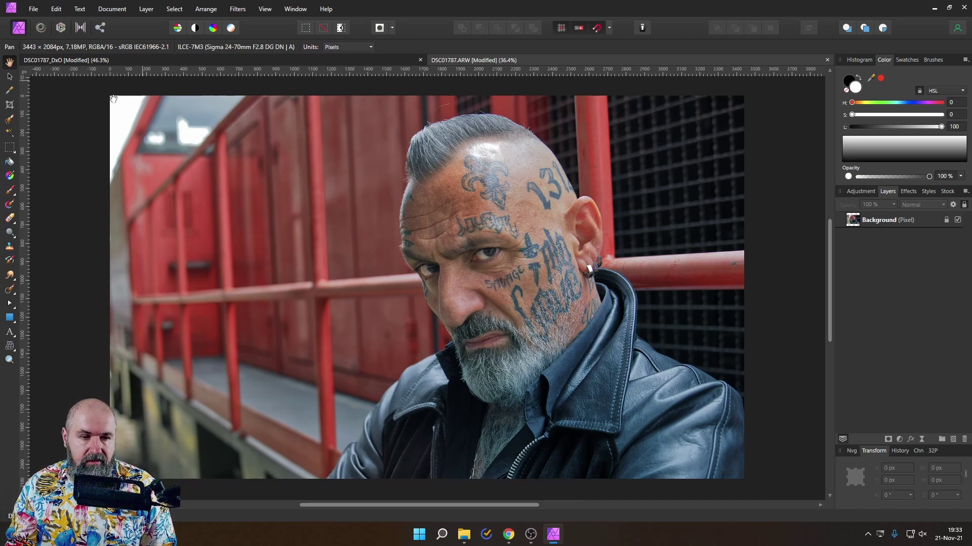
Step: Add a Live Vignette filter with exposure -2.852, hardness 43% and scale 128%
left_click(899, 439)
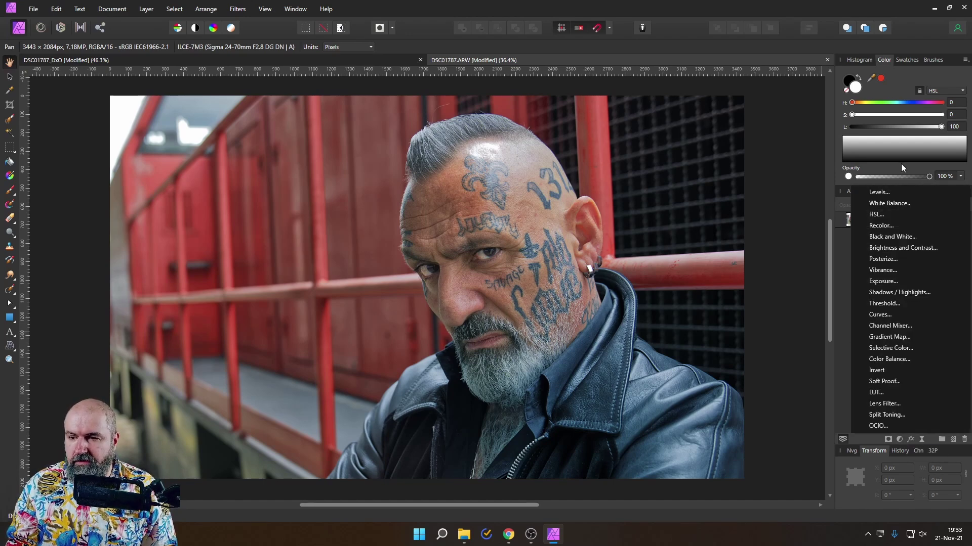
left_click(921, 439)
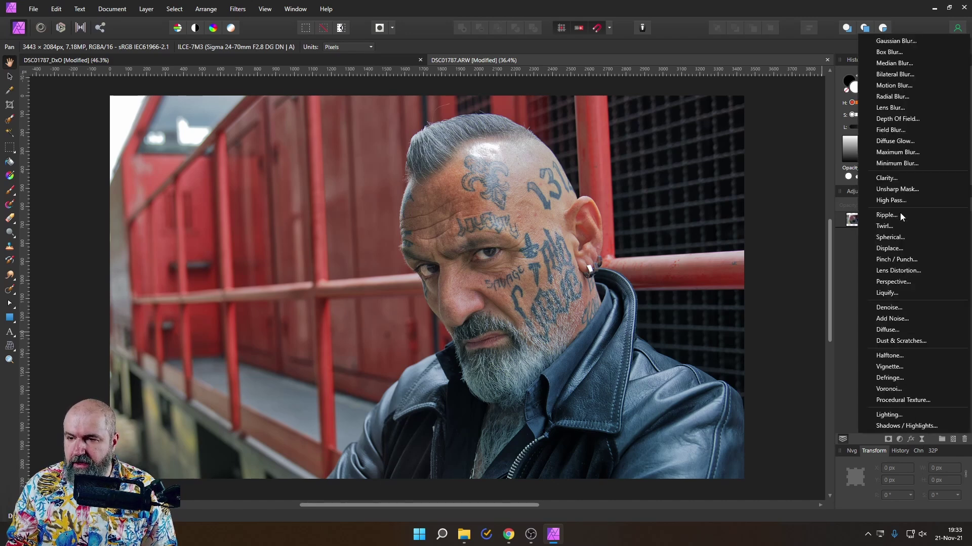
left_click(889, 368)
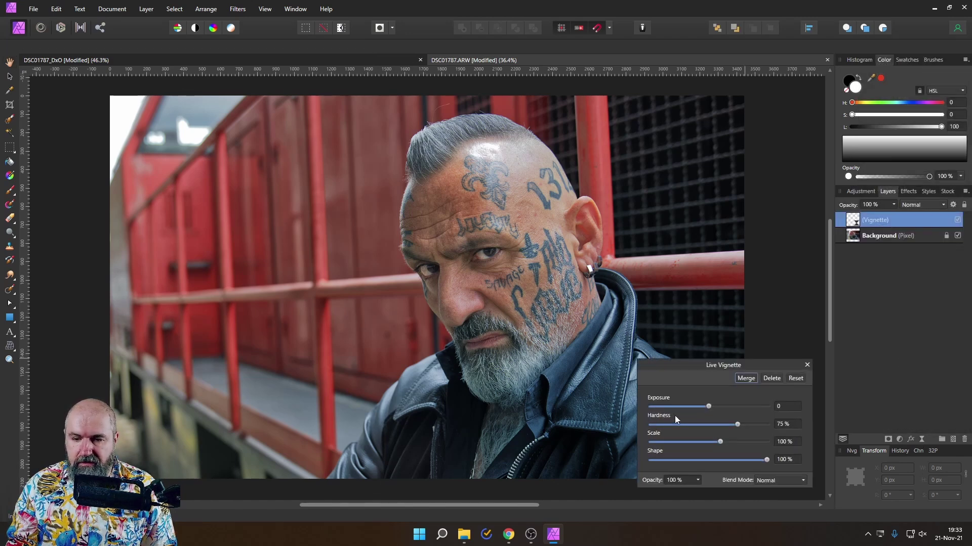
left_click_drag(686, 406, 666, 406)
mouse_move(716, 427)
left_mouse_down()
mouse_move(691, 427)
mouse_move(730, 444)
mouse_move(699, 427)
left_mouse_up()
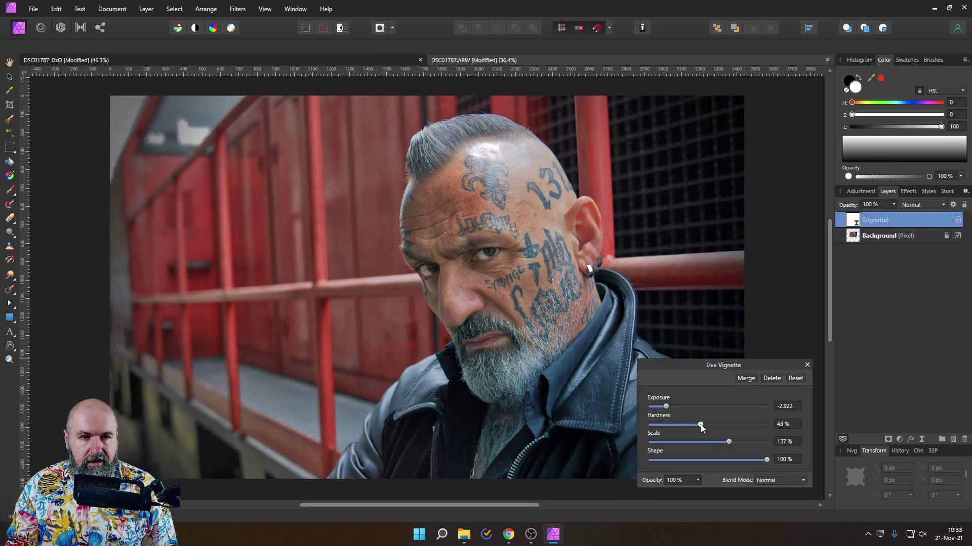
left_click_drag(729, 441, 727, 443)
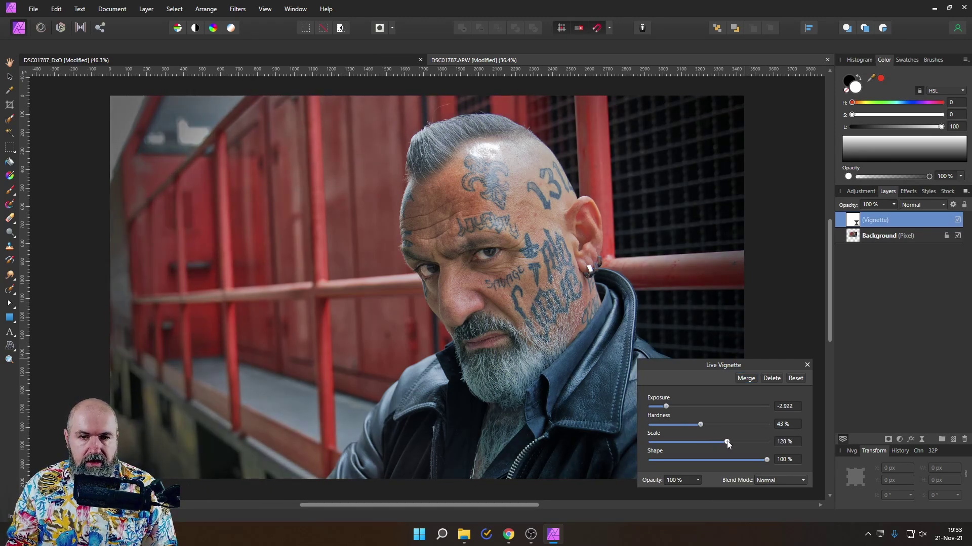
left_click_drag(665, 408, 667, 408)
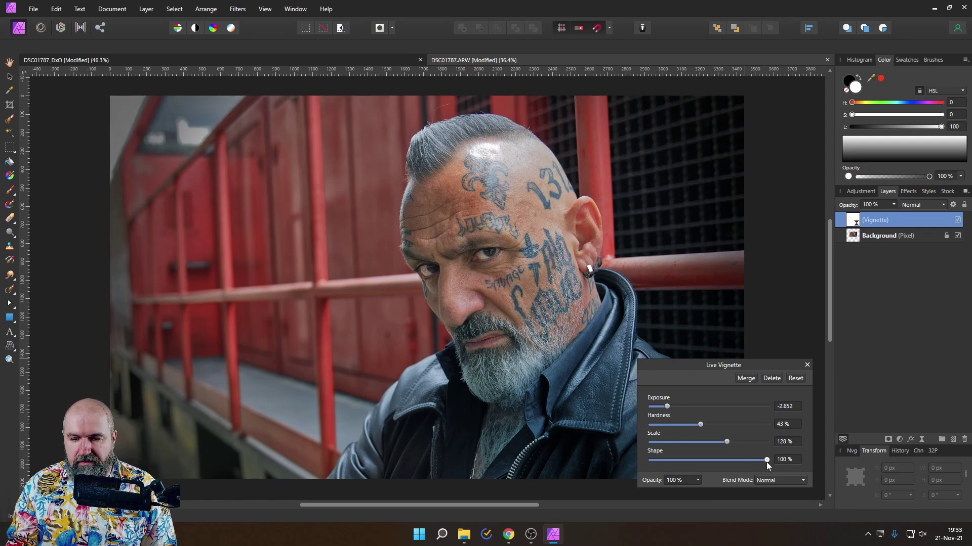
left_click_drag(766, 460, 747, 460)
left_click(807, 365)
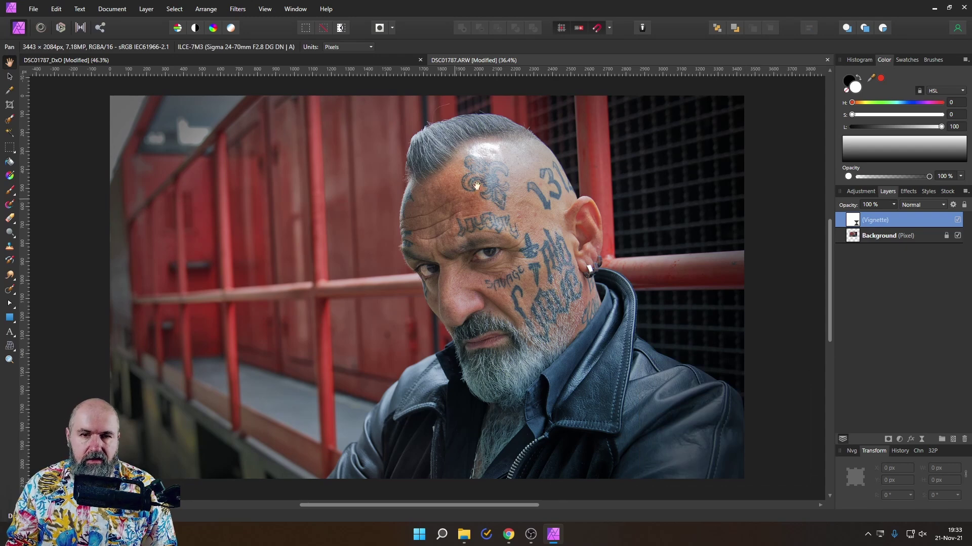
Step: Set up a smaller Inpainting brush on a new pixel layer, sampling the current layer and below
scroll(434, 104, "up", 5)
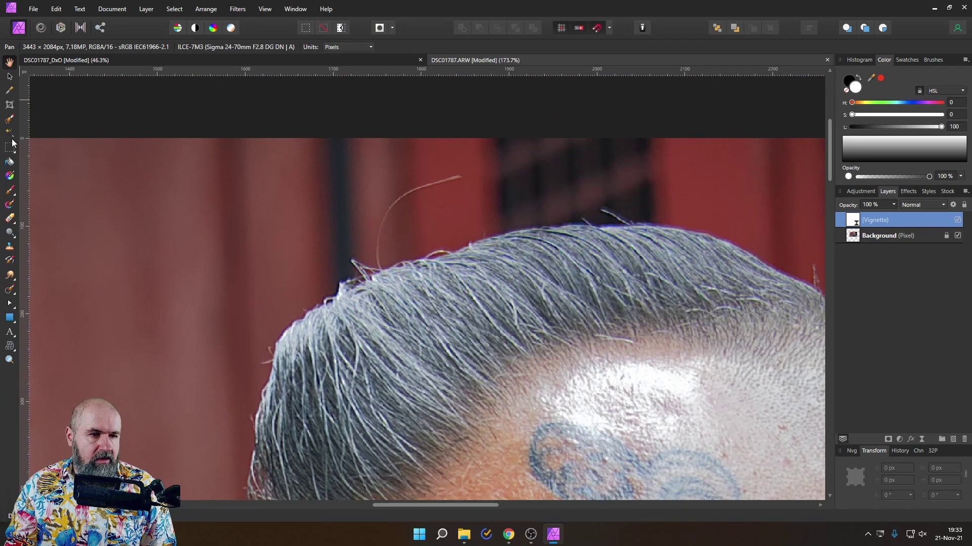
left_click(9, 289)
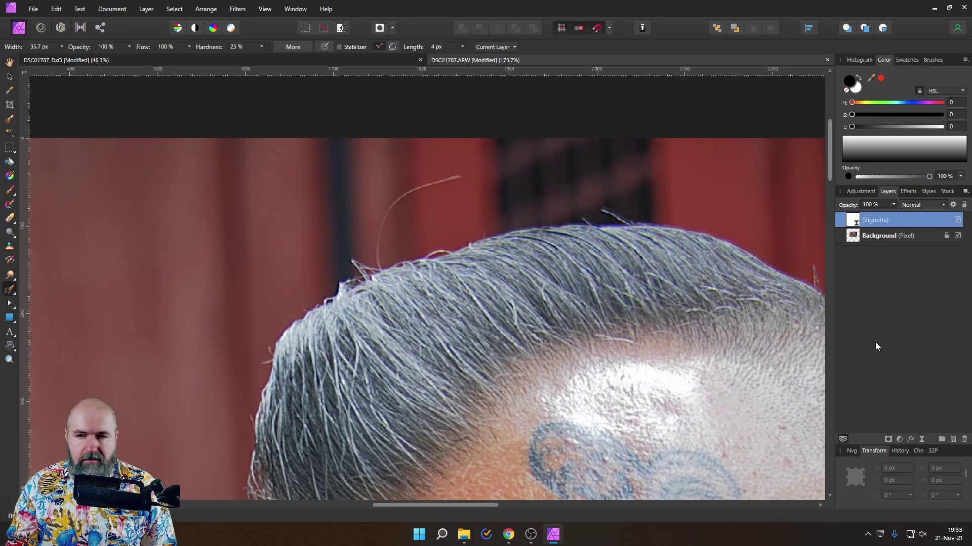
left_click(952, 440)
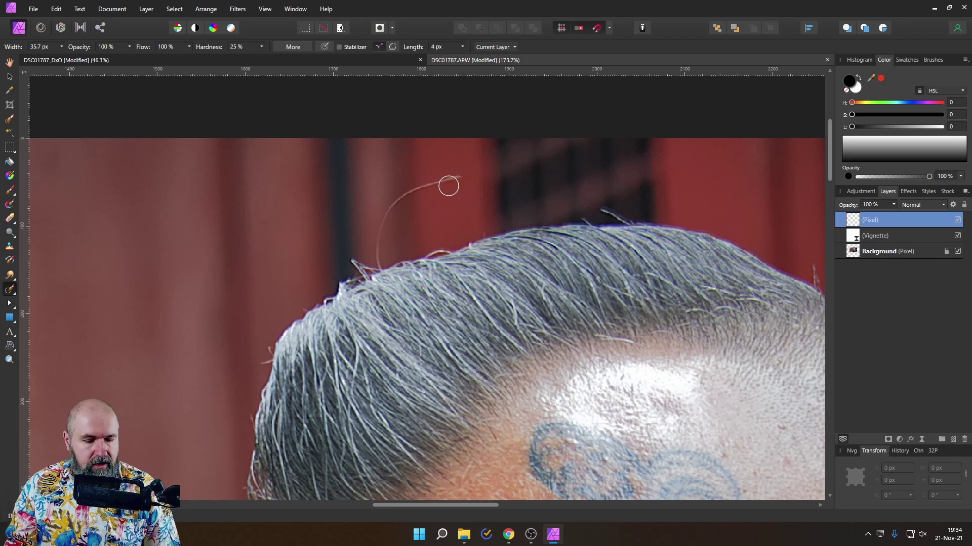
key("bracketleft")
key("bracketleft")
key("bracketleft")
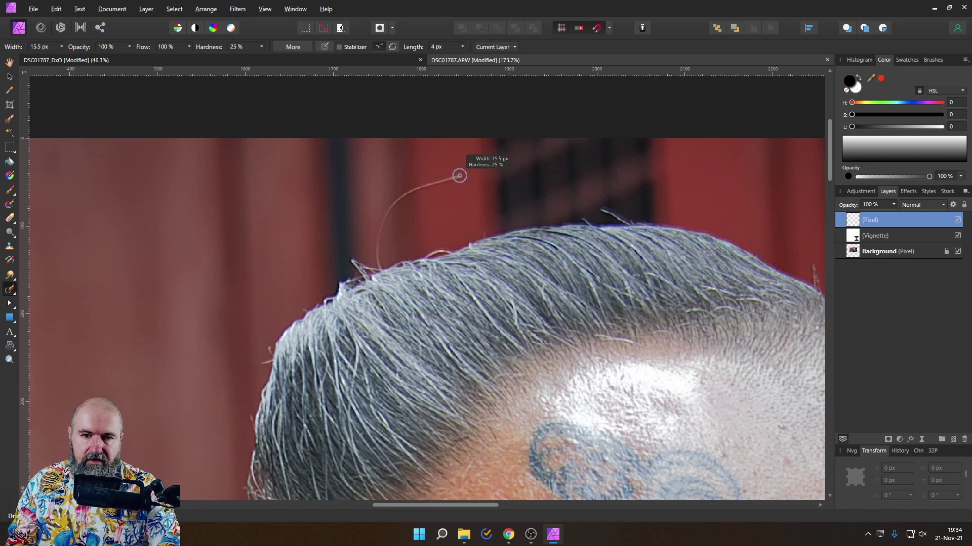
mouse_move(458, 175)
left_mouse_down()
mouse_move(397, 199)
mouse_move(378, 269)
left_mouse_up()
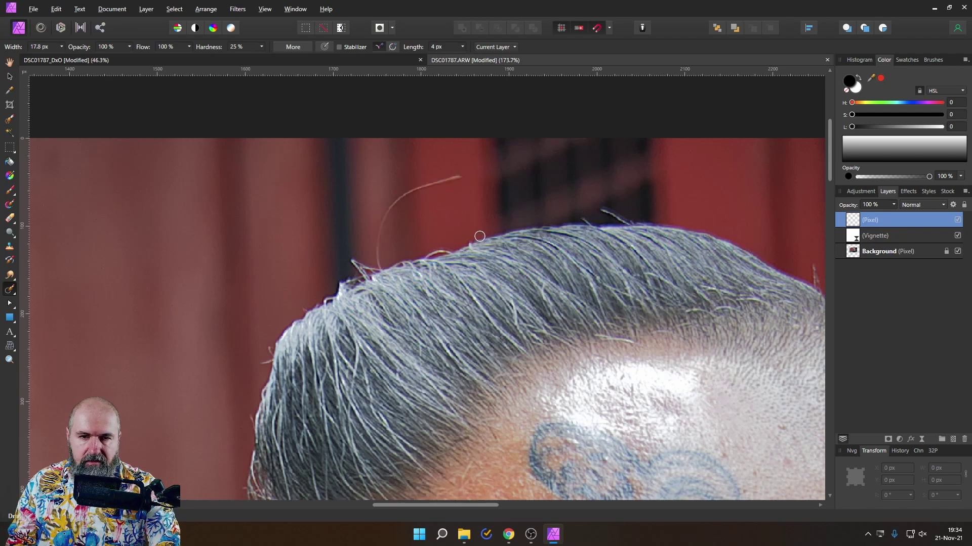
left_click(495, 47)
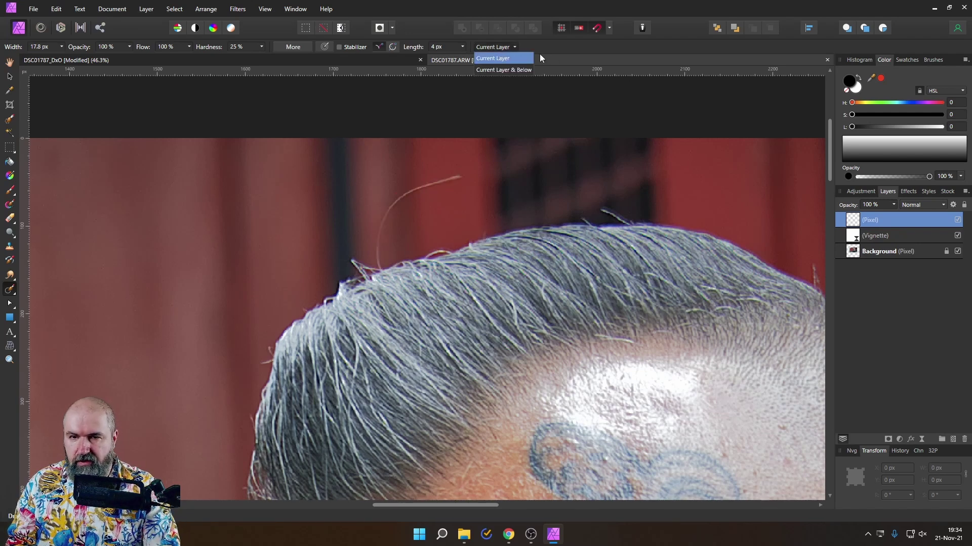
left_click(502, 70)
Step: Paint out the stray hairs above the head and along the hairline
mouse_move(460, 177)
left_mouse_down()
mouse_move(391, 203)
mouse_move(378, 269)
left_mouse_up()
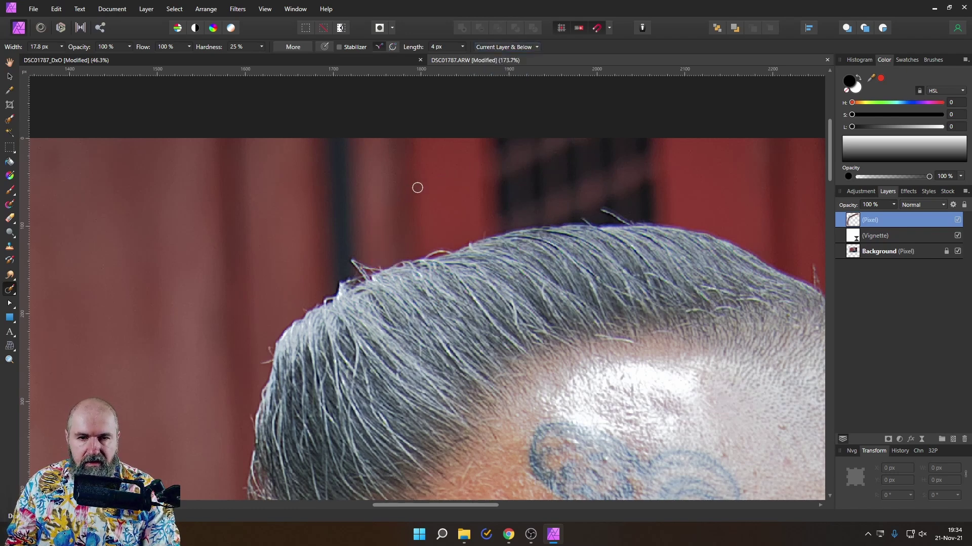
left_click_drag(596, 208, 638, 222)
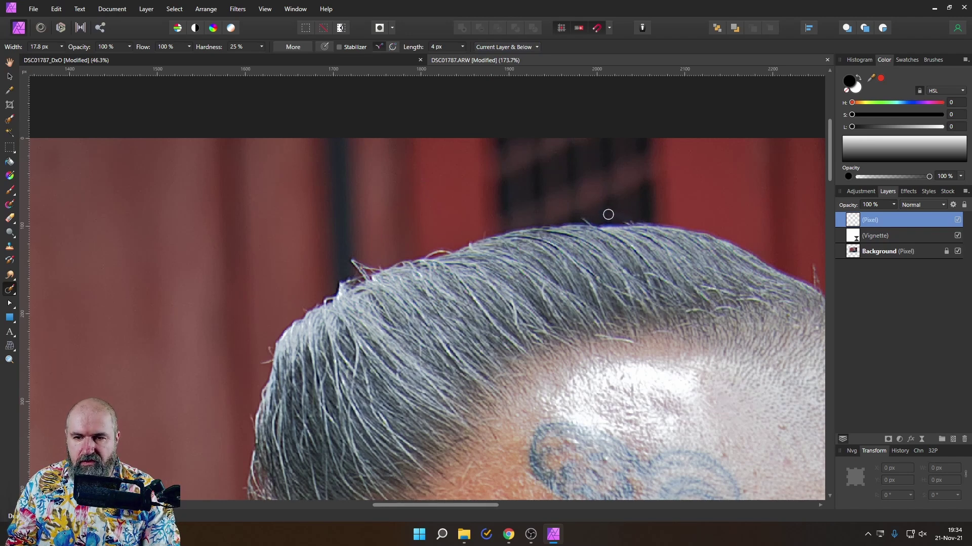
left_click_drag(742, 229, 514, 172)
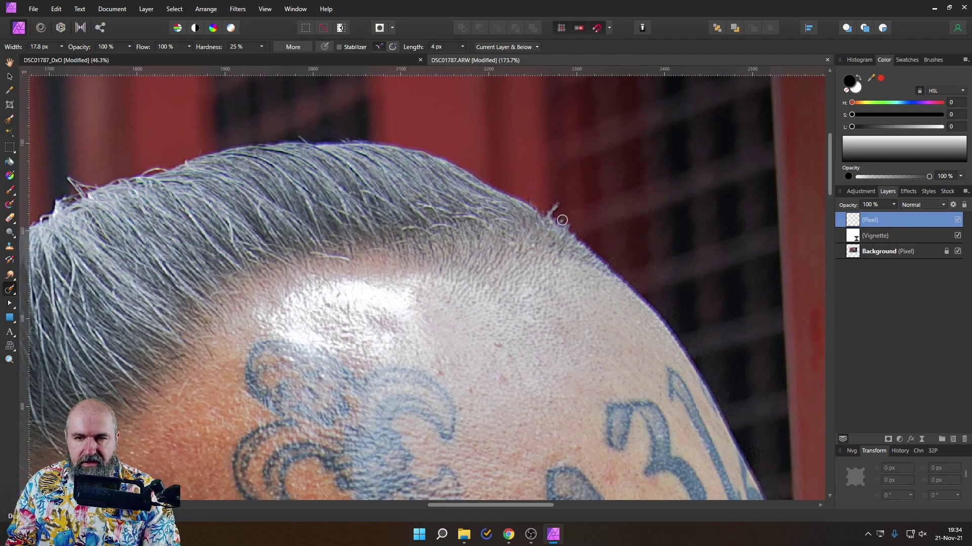
left_click_drag(532, 176, 533, 205)
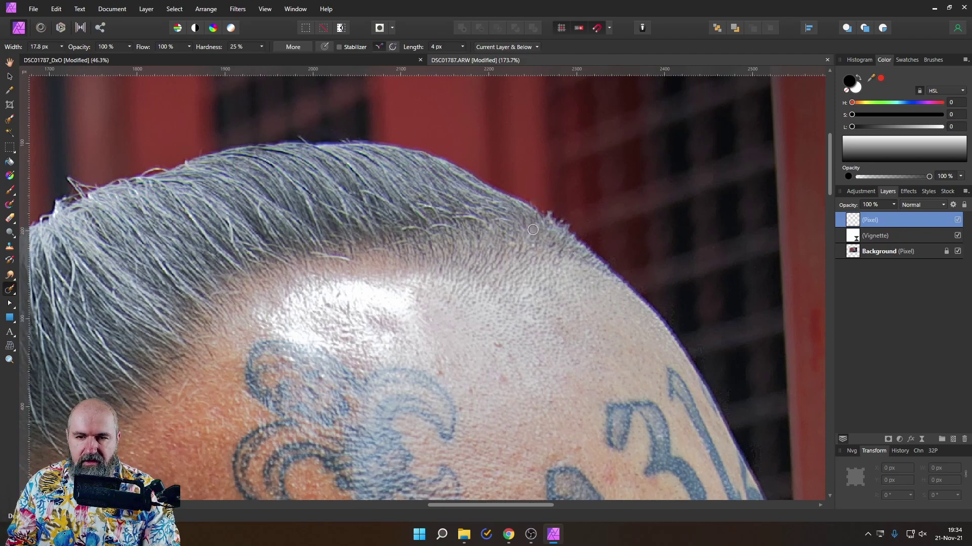
Step: Zoom out and centre the whole retouched portrait in the view
scroll(533, 230, "down", 2)
scroll(334, 303, "down", 2)
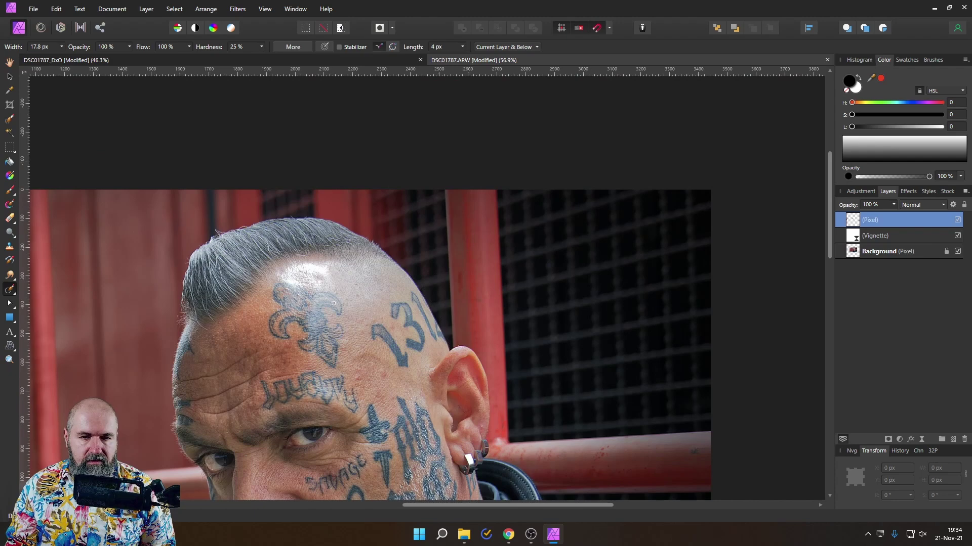
scroll(333, 303, "down", 2)
left_click_drag(392, 301, 497, 258)
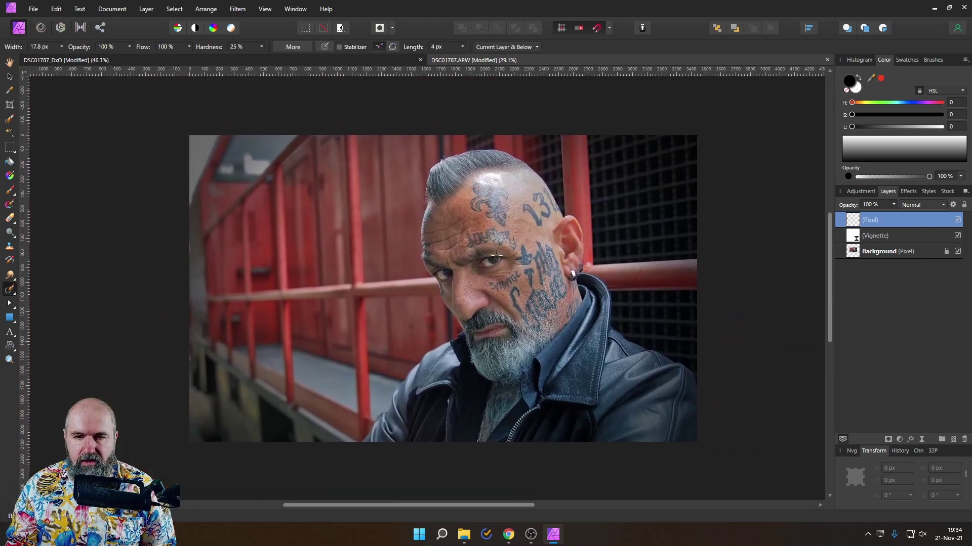
scroll(496, 258, "up", 2)
scroll(537, 260, "down", 1)
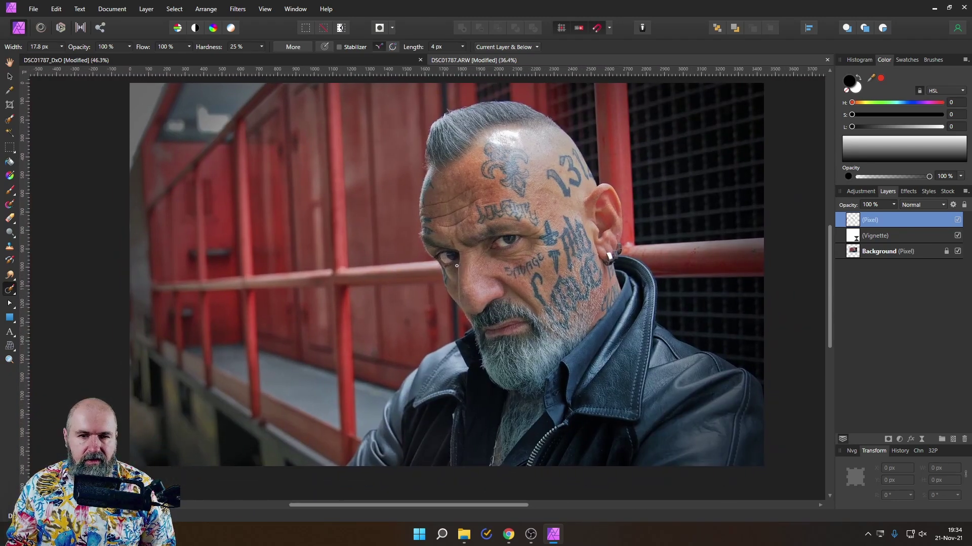
scroll(457, 265, "down", 1)
scroll(489, 266, "up", 1)
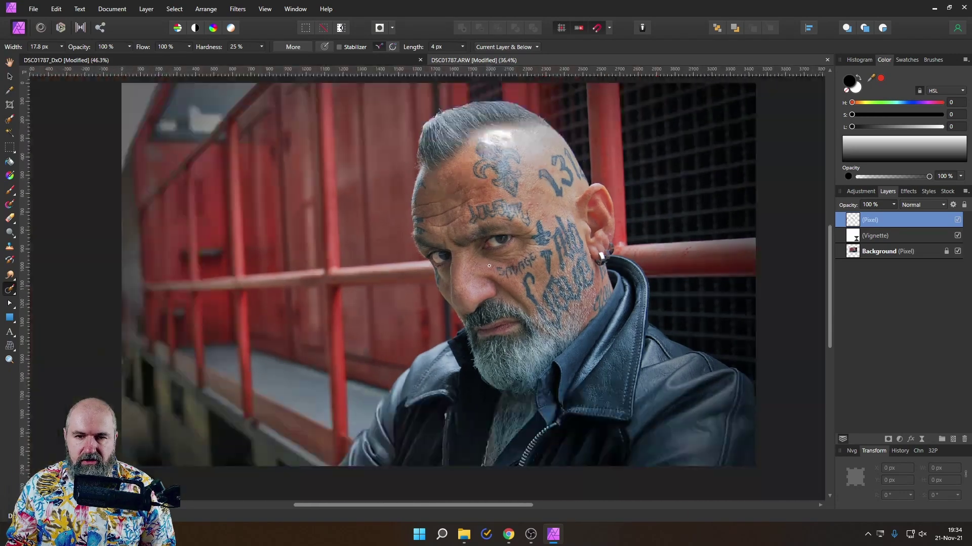
left_click_drag(489, 266, 491, 273)
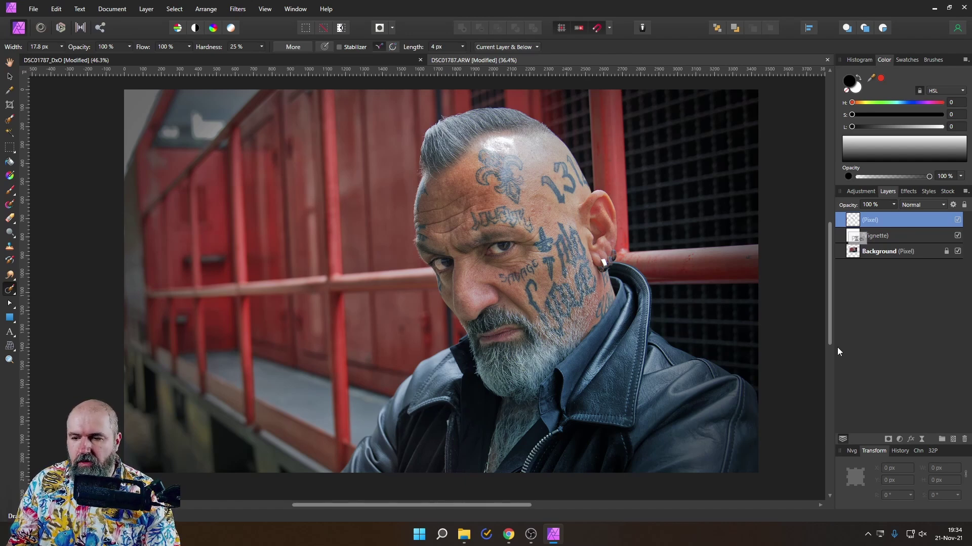
Step: Add a live Add Noise filter with about 11% monochromatic Gaussian intensity
left_click(922, 439)
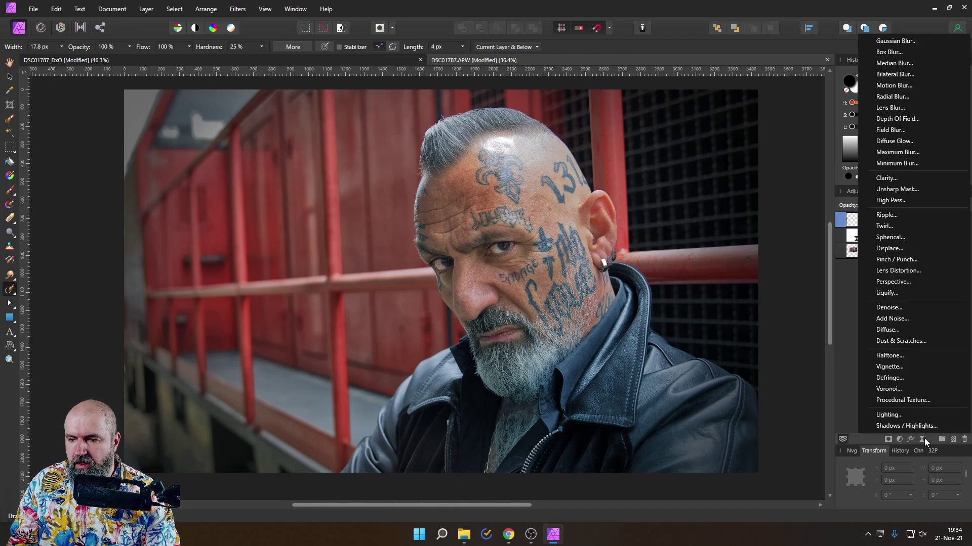
left_click(888, 320)
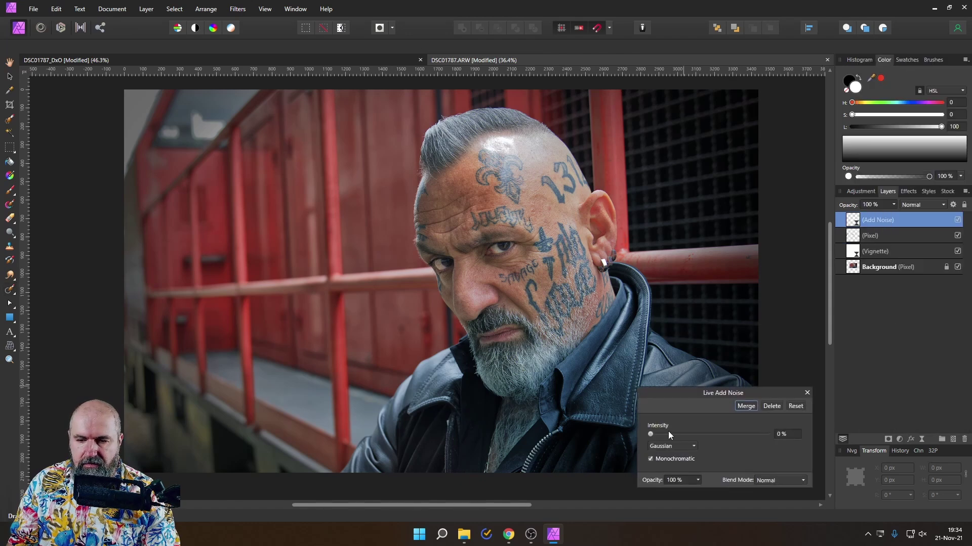
left_click_drag(690, 433, 664, 436)
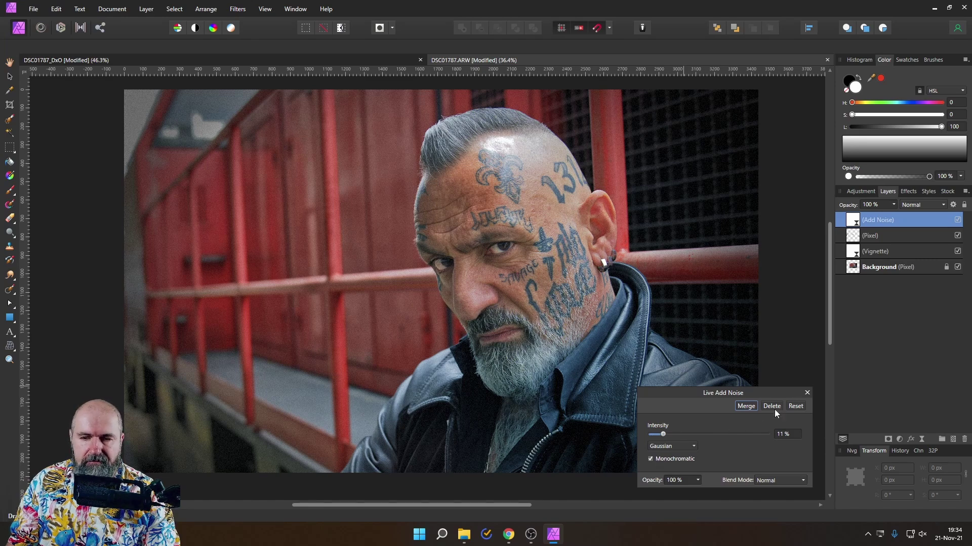
left_click(806, 393)
Step: Switch back to the retouching brush and reposition the photo in the view
key("j")
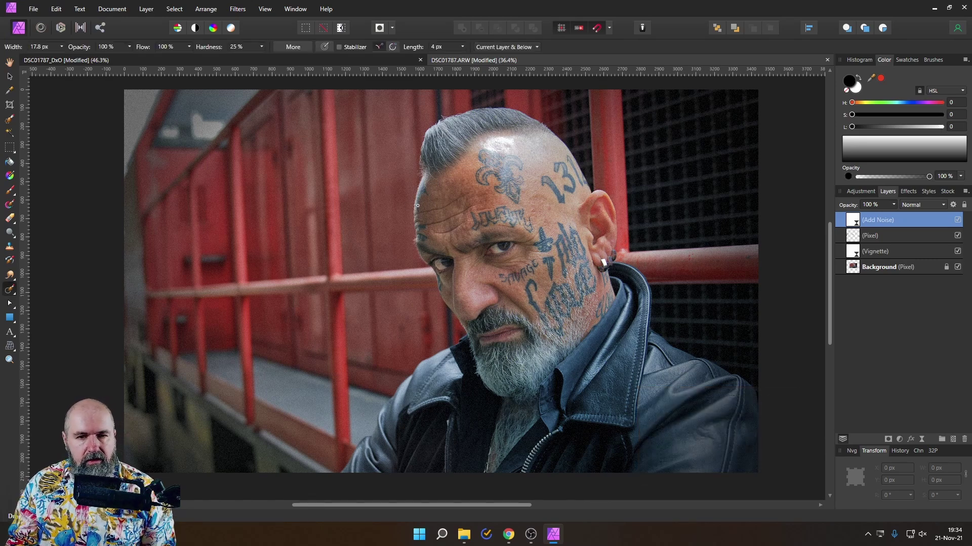
scroll(417, 205, "up", 6)
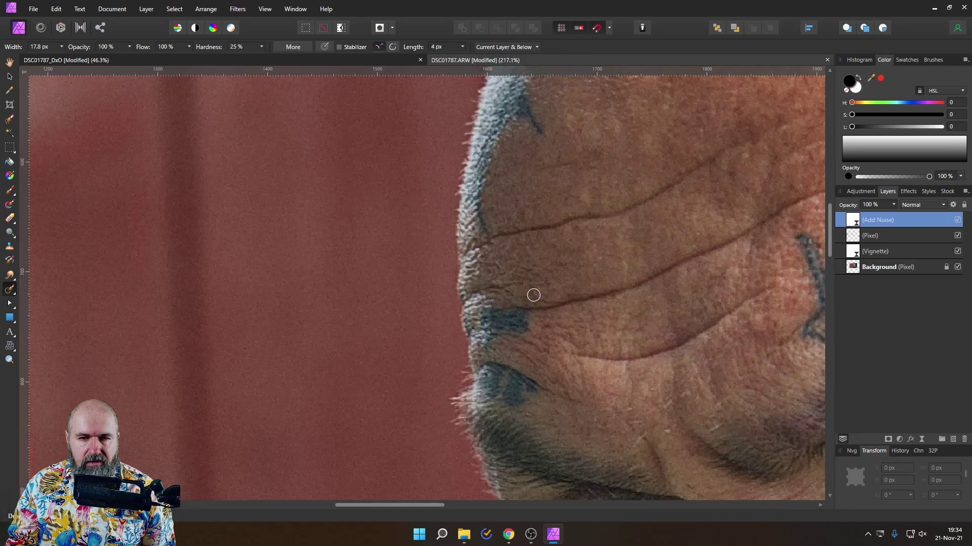
scroll(455, 297, "down", 7)
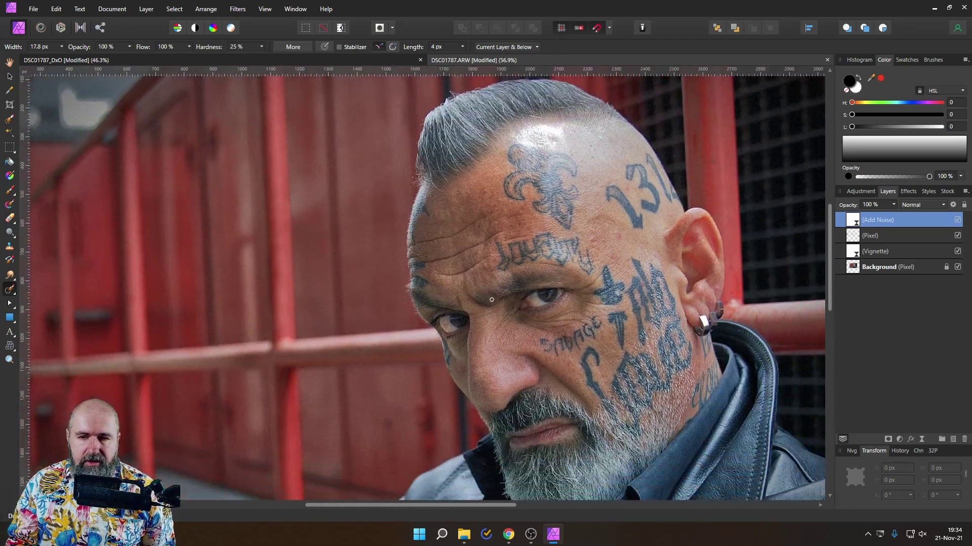
scroll(491, 299, "down", 1)
scroll(543, 356, "down", 1)
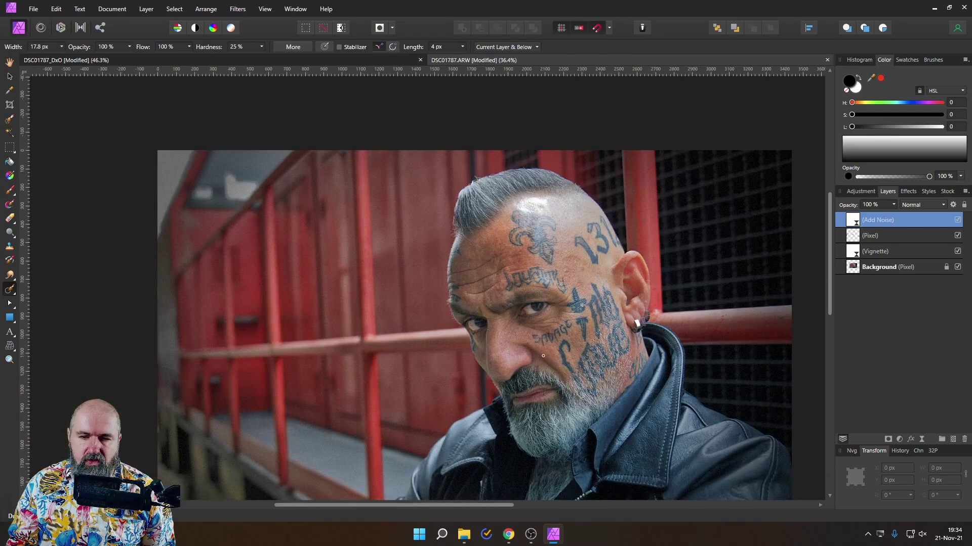
left_click_drag(543, 355, 512, 310)
scroll(512, 310, "up", 1)
scroll(512, 310, "down", 1)
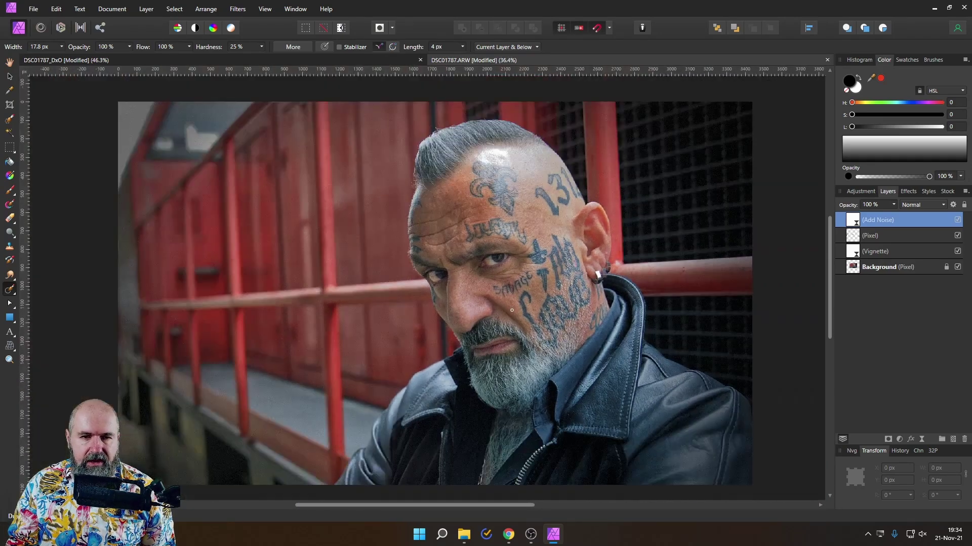
left_click_drag(512, 311, 514, 305)
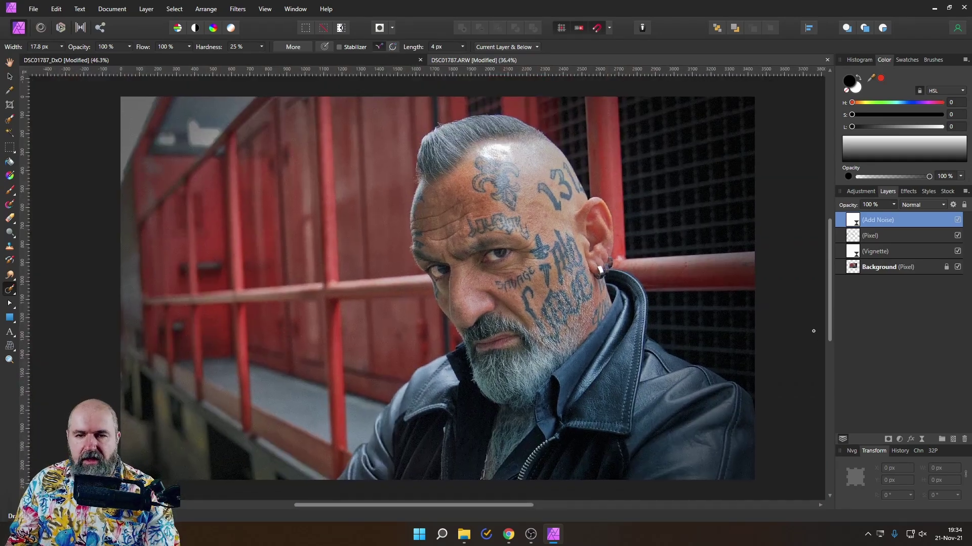
Step: Add a Color Balance adjustment and shift the shadows toward cyan and slightly toward magenta
left_click(901, 439)
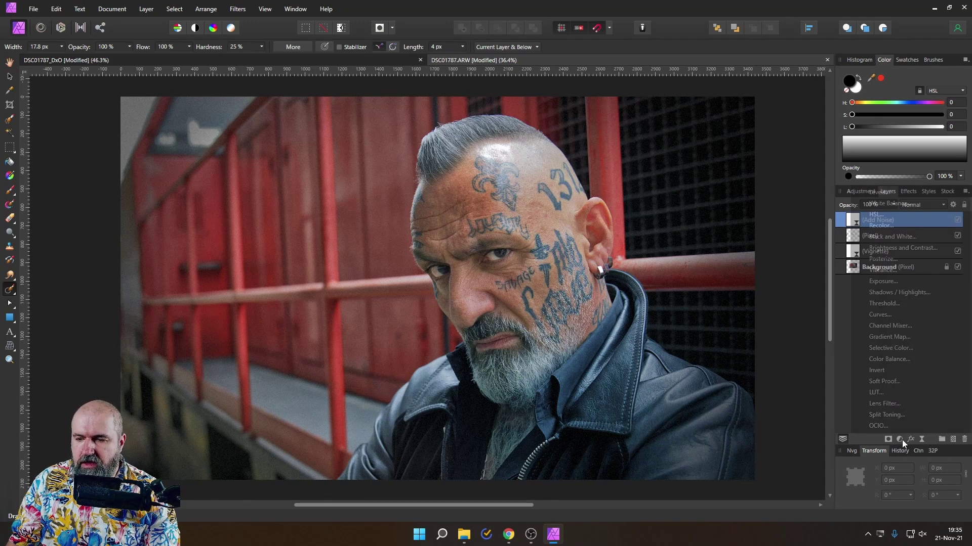
left_click(886, 359)
left_click_drag(710, 236, 736, 266)
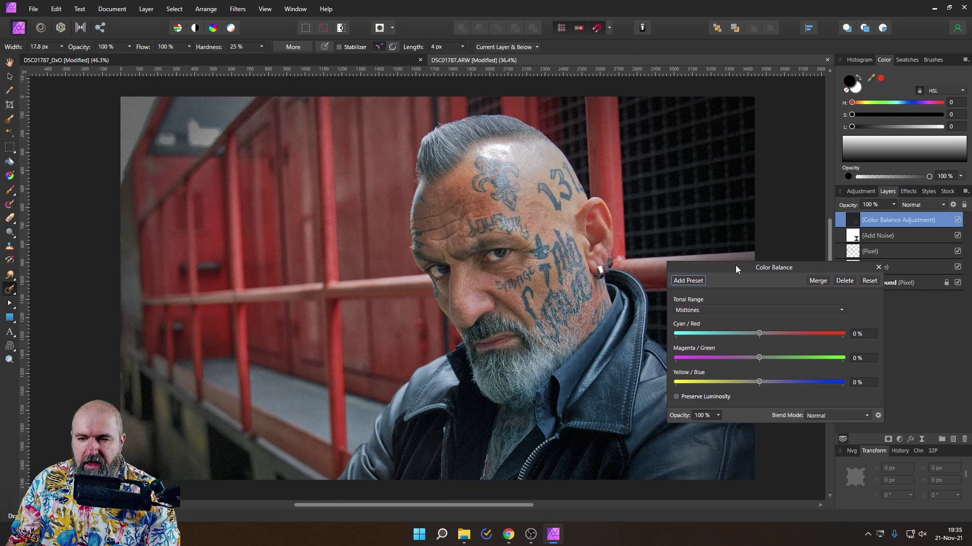
left_click(726, 309)
left_click(705, 329)
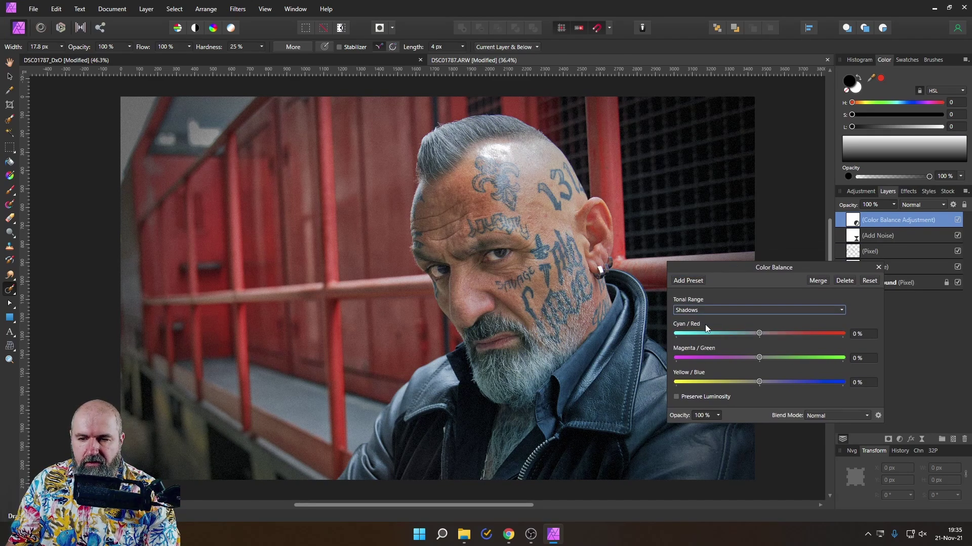
left_click_drag(761, 332, 751, 332)
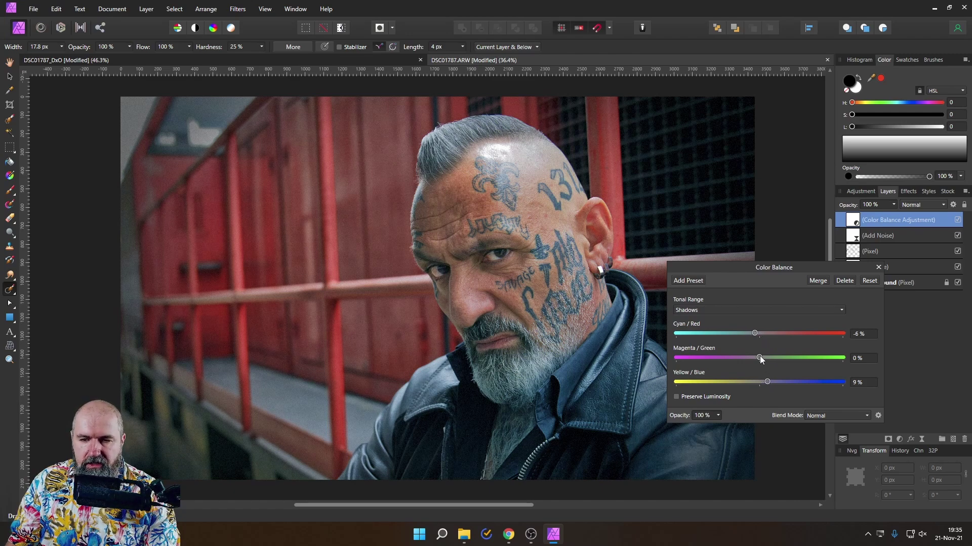
left_click_drag(759, 358, 755, 358)
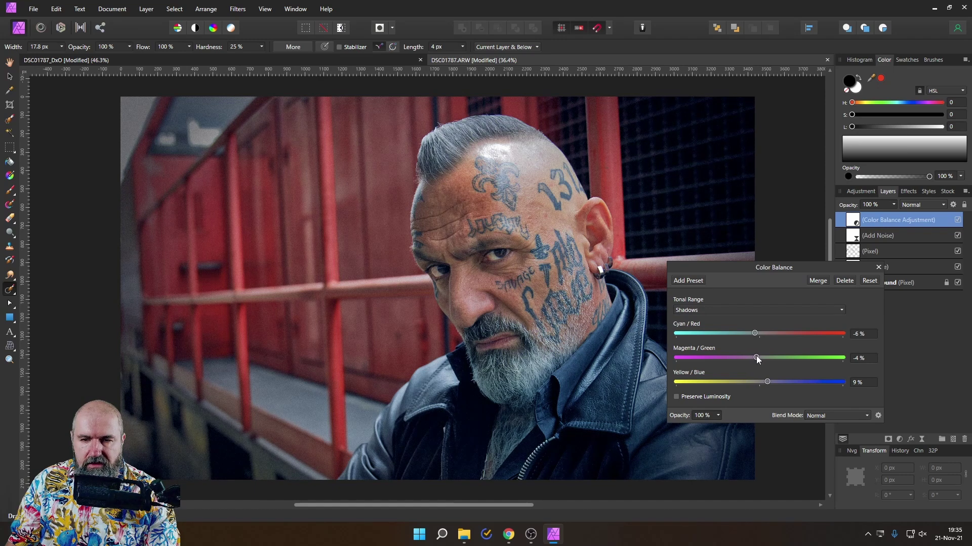
Step: Set midtones Cyan/Red -8%, Magenta/Green -6% and highlights Cyan/Red 3%, Yellow/Blue -9%
left_click(730, 311)
left_click(710, 328)
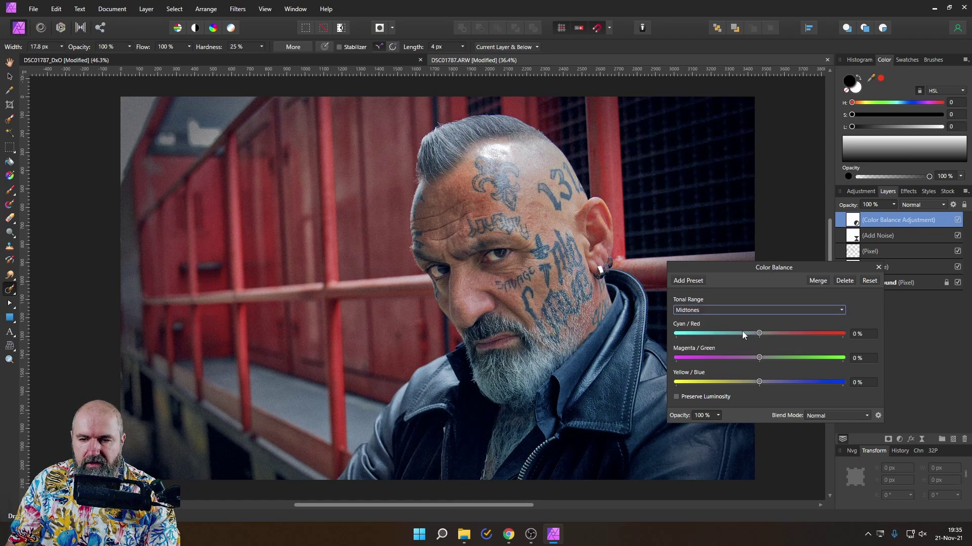
left_click_drag(759, 333, 758, 382)
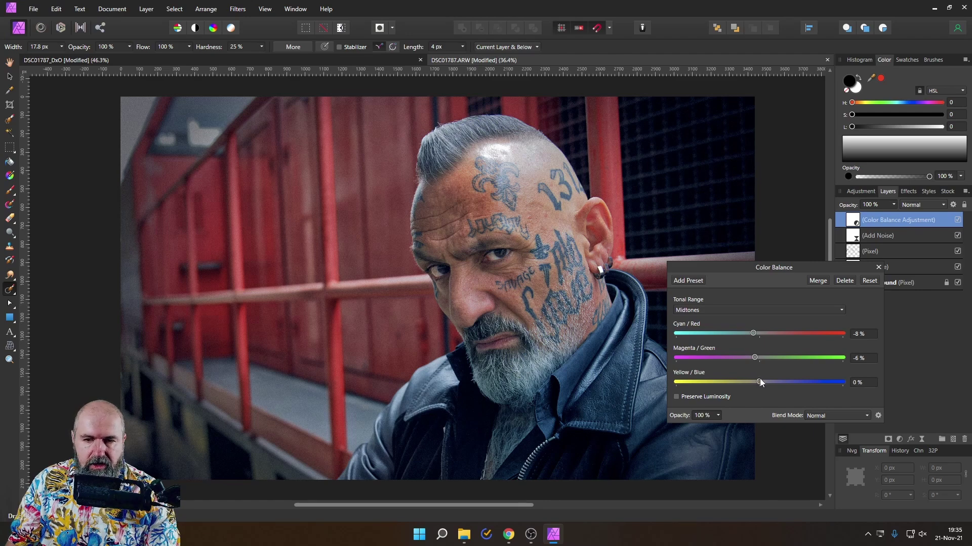
left_click(742, 312)
left_click(732, 336)
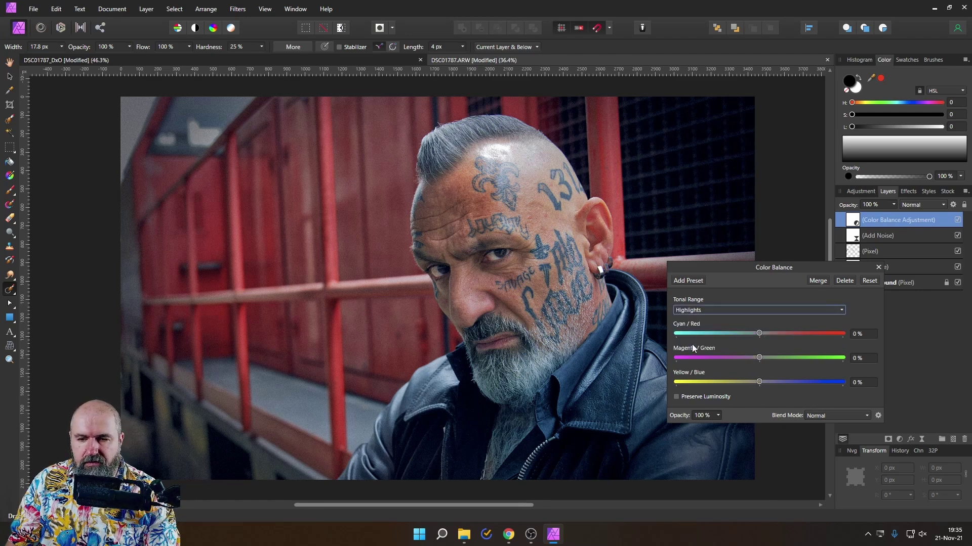
left_click_drag(758, 380, 755, 380)
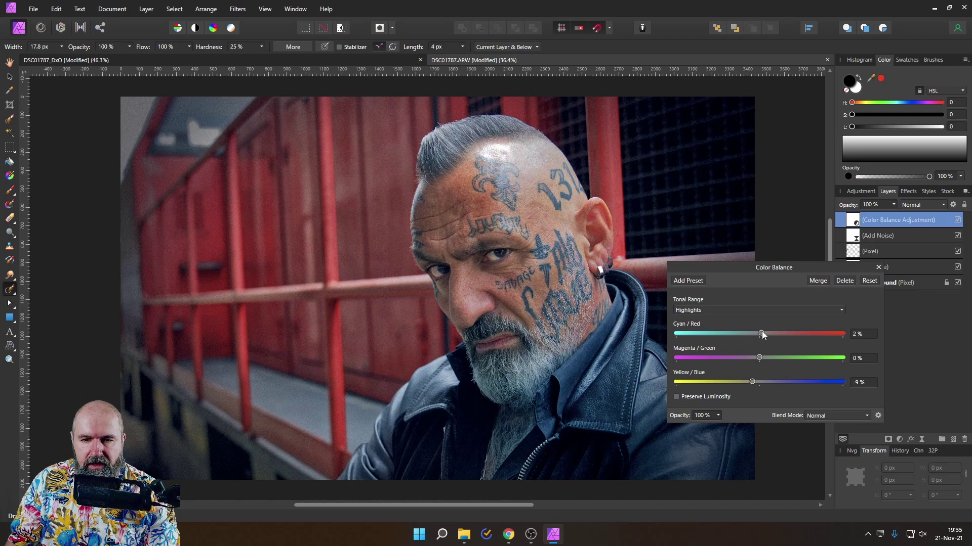
left_click(874, 268)
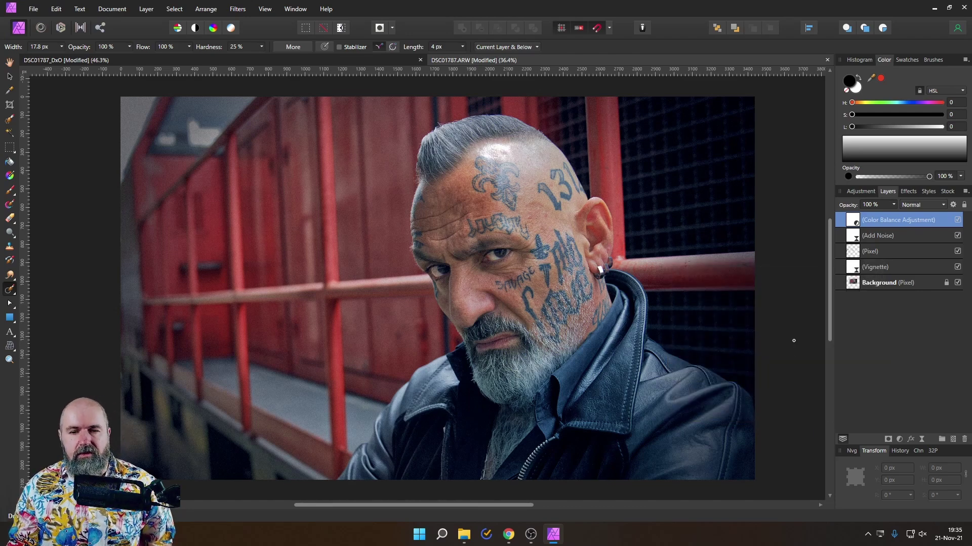